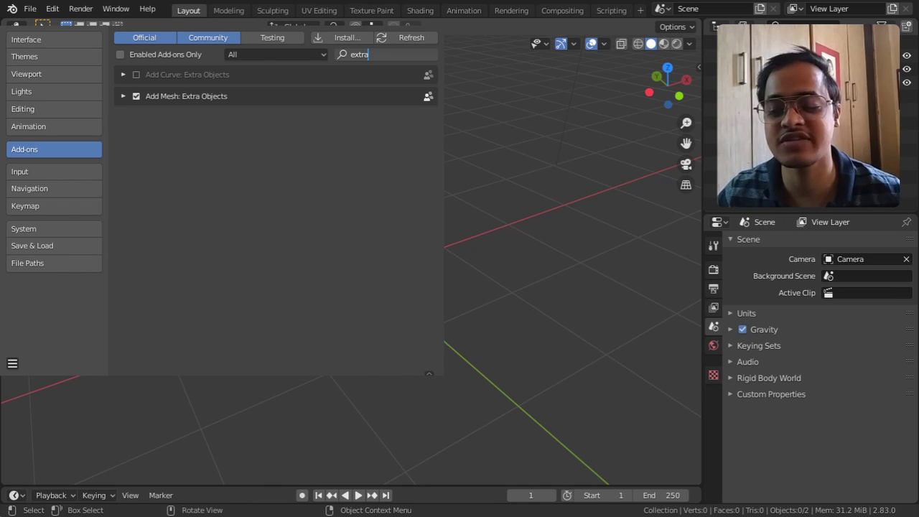
Confirm the Add Mesh: Extra Objects add-on search and close the Preferences window
{"action": "key", "text": "Return"}
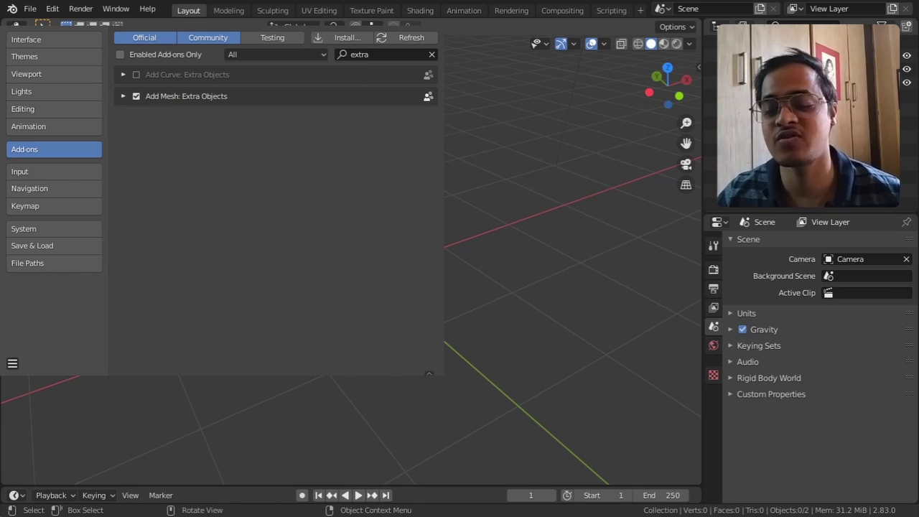
{"action": "key", "text": "alt+F4"}
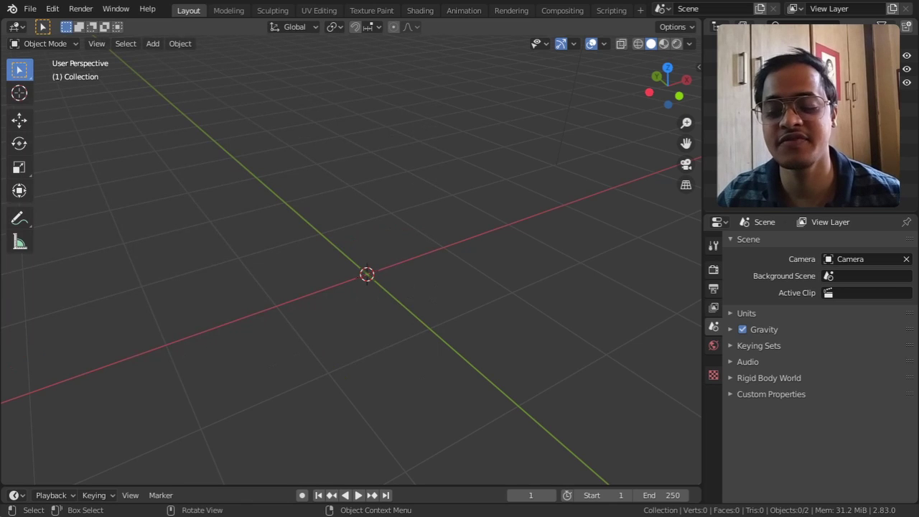
Add a Z Math Surface (1 - (x**2 + y**2), 8 × 6 subdivisions) and orbit around it
{"action": "left_click", "coordinate": [153, 43]}
{"action": "mouse_move", "coordinate": [161, 59]}
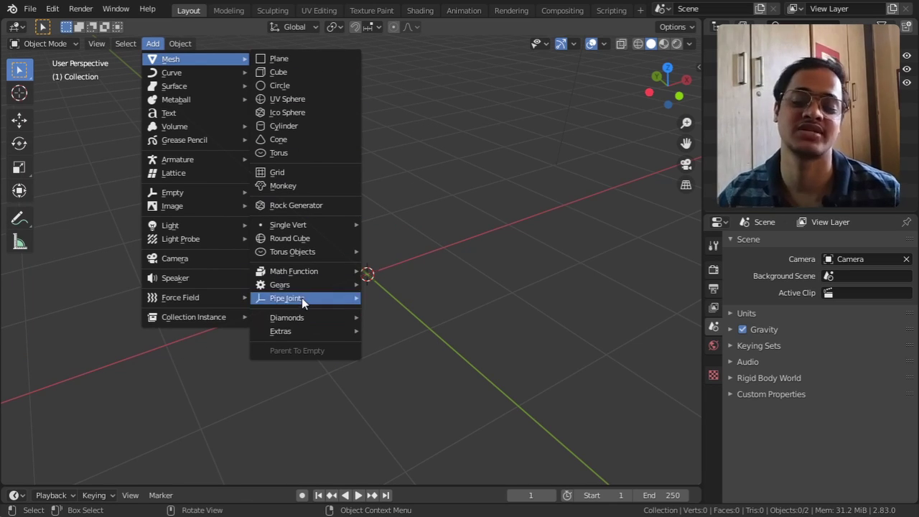
{"action": "mouse_move", "coordinate": [286, 279]}
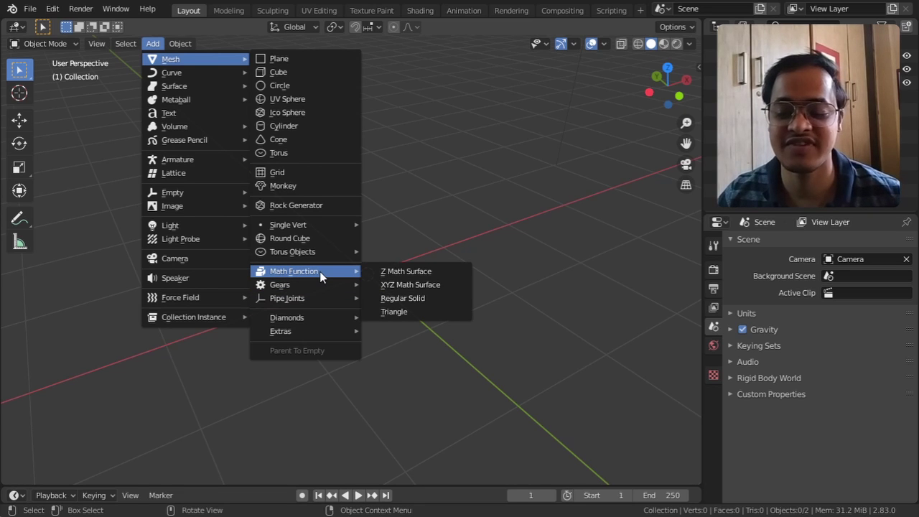
{"action": "left_click", "coordinate": [390, 271]}
{"action": "middle_click_drag", "start_coordinate": [391, 272], "coordinate": [386, 331]}
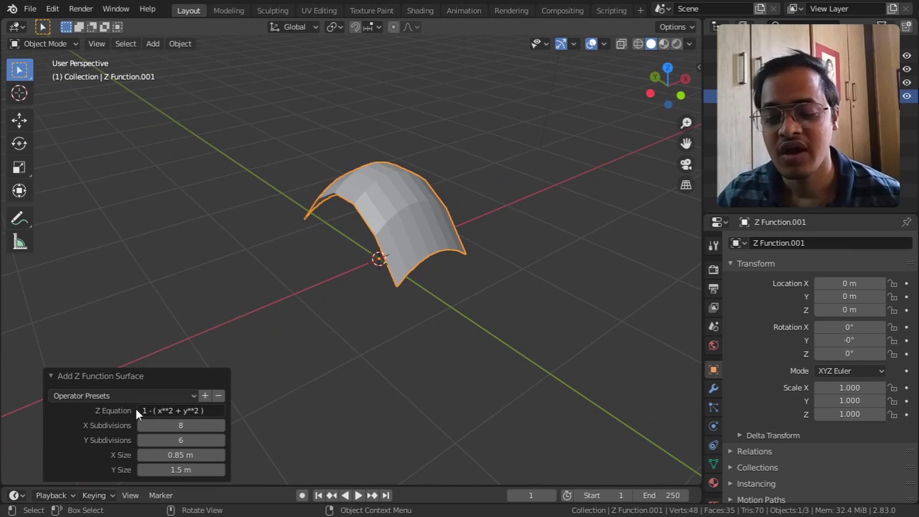
{"action": "middle_click_drag", "start_coordinate": [397, 271], "coordinate": [379, 295]}
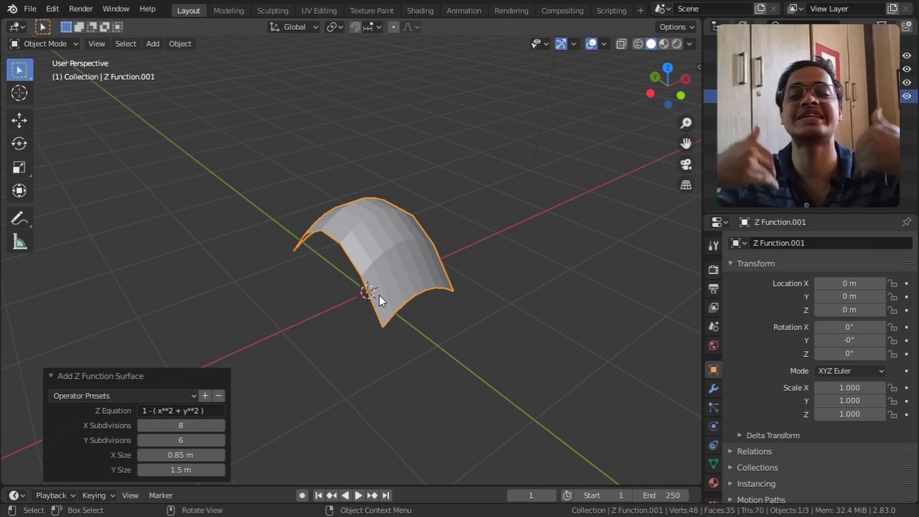
{"action": "middle_click_drag", "start_coordinate": [380, 295], "coordinate": [384, 269]}
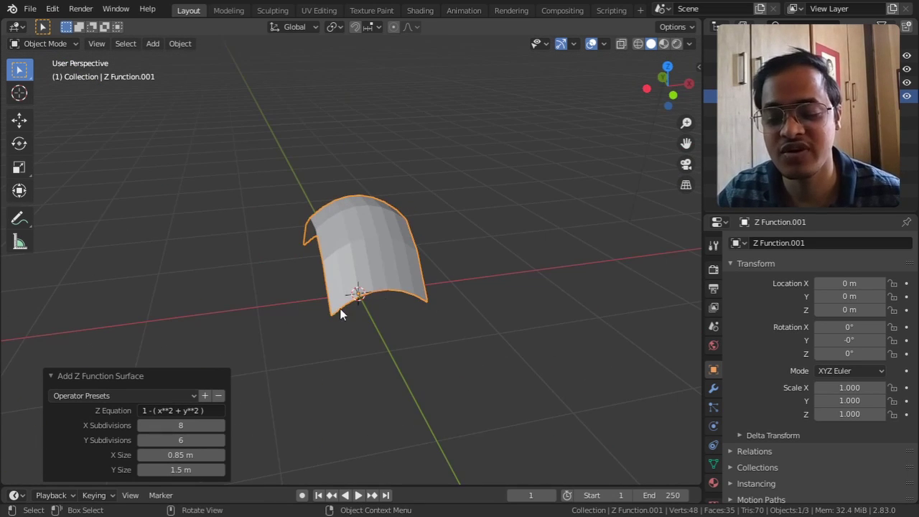
{"action": "middle_click_drag", "start_coordinate": [339, 308], "coordinate": [429, 277]}
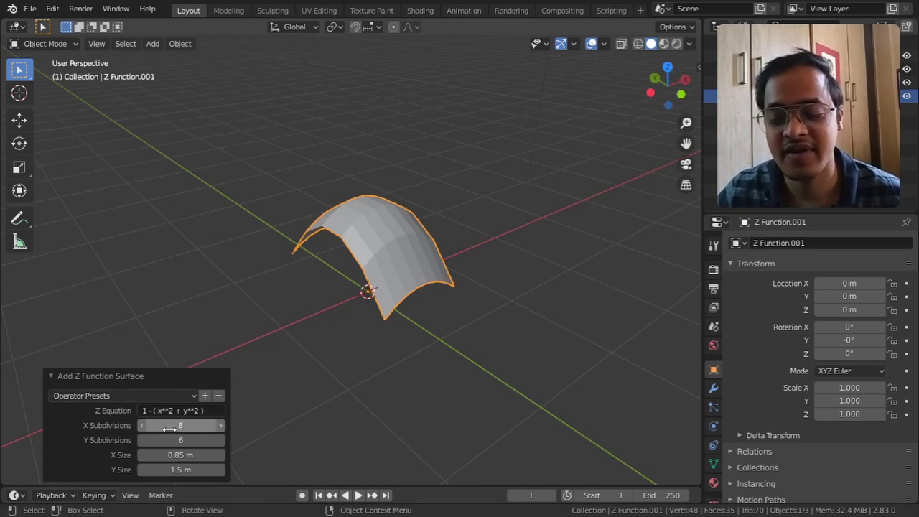
Increase the Z surface's X subdivisions to 20
{"action": "left_click_drag", "start_coordinate": [180, 425], "coordinate": [198, 454]}
{"action": "left_click_drag", "start_coordinate": [176, 426], "coordinate": [215, 425]}
{"action": "middle_click_drag", "start_coordinate": [282, 417], "coordinate": [337, 296]}
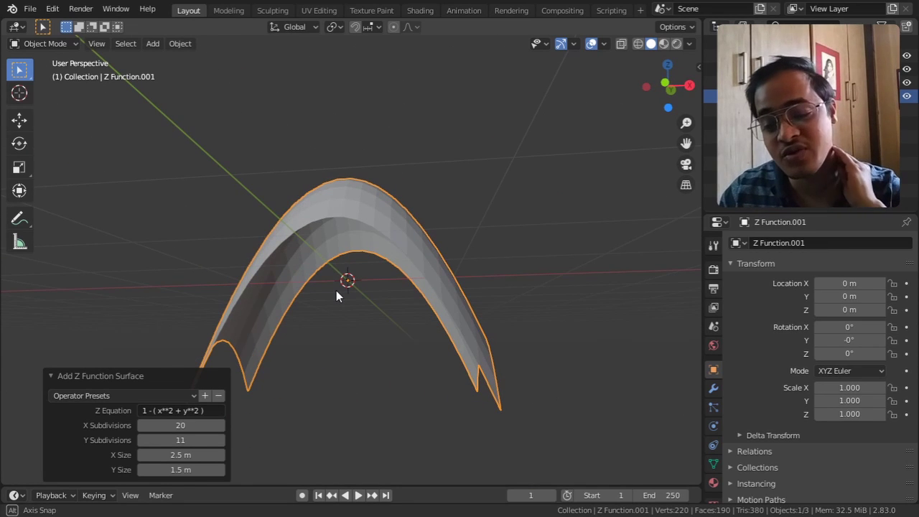
{"action": "middle_click_drag", "start_coordinate": [336, 293], "coordinate": [351, 310]}
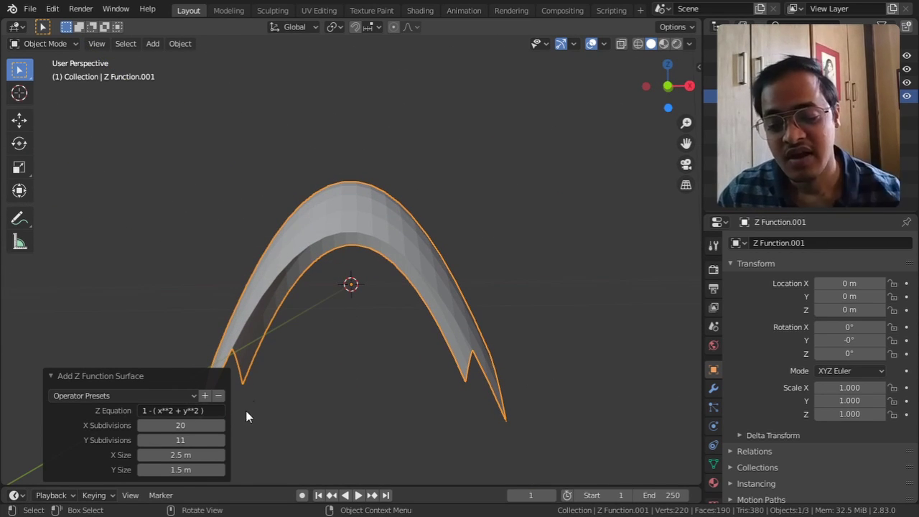
Enlarge the surface's Y size to 1.8 m, then delete the surface
{"action": "left_click_drag", "start_coordinate": [179, 469], "coordinate": [190, 469]}
{"action": "middle_click_drag", "start_coordinate": [308, 416], "coordinate": [316, 369]}
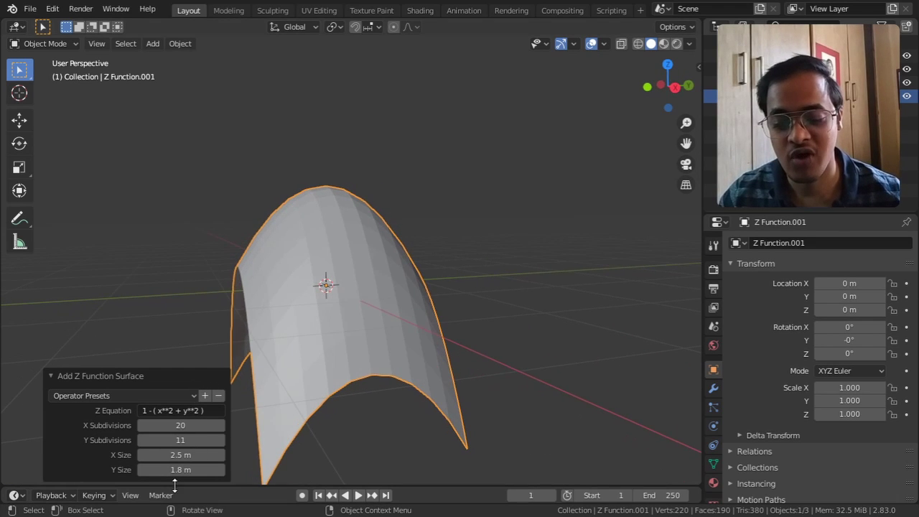
{"action": "mouse_move", "coordinate": [174, 469]}
{"action": "left_mouse_down"}
{"action": "mouse_move", "coordinate": [193, 470]}
{"action": "mouse_move", "coordinate": [174, 470]}
{"action": "left_mouse_up"}
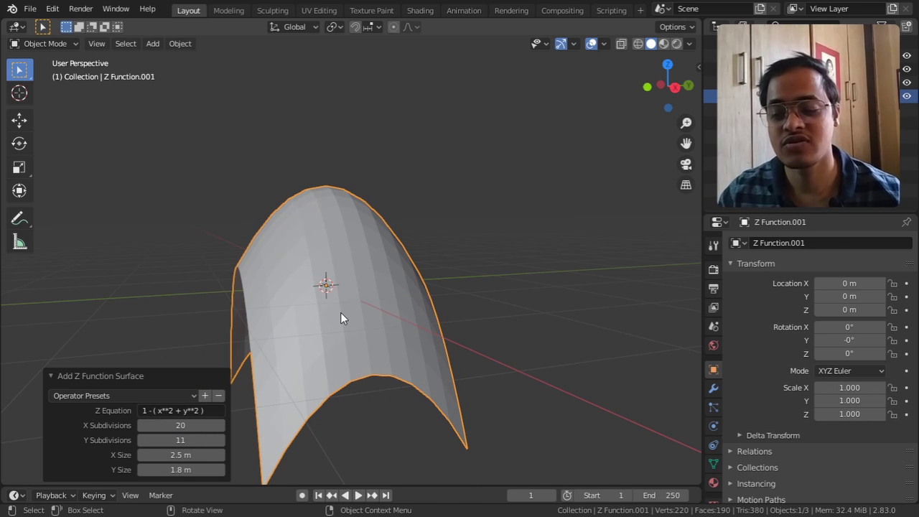
{"action": "key", "text": "Delete"}
Add a seashell XYZ Math Surface with U range -11.94 to 4.87, then return to Object Mode
{"action": "left_click", "coordinate": [153, 44]}
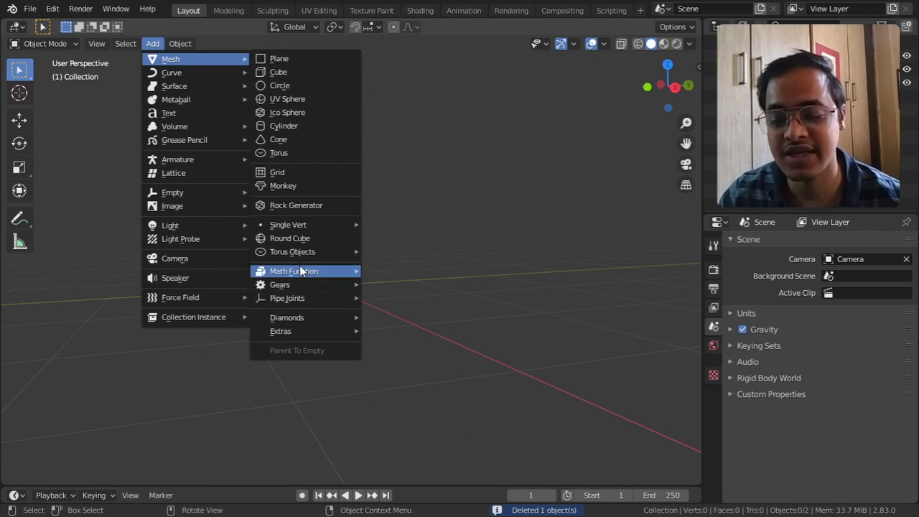
{"action": "mouse_move", "coordinate": [334, 266]}
{"action": "left_click", "coordinate": [424, 283]}
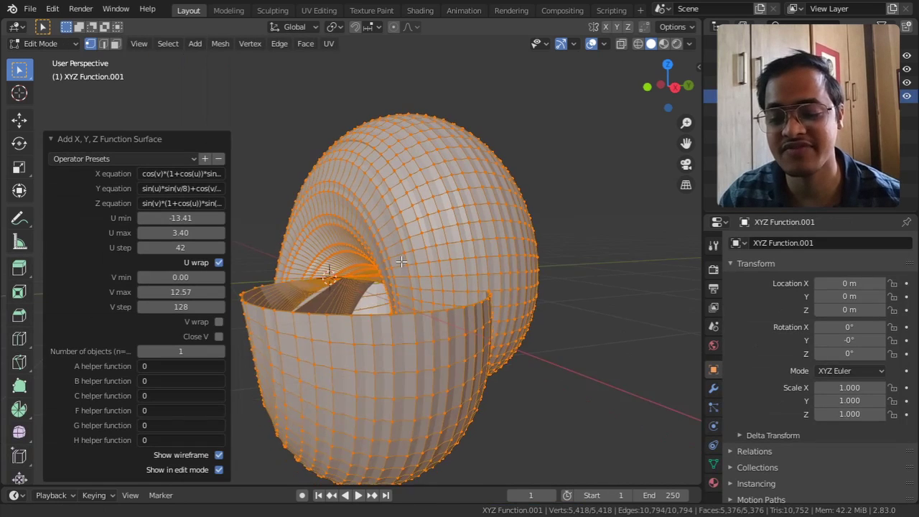
{"action": "middle_click_drag", "start_coordinate": [400, 262], "coordinate": [458, 277]}
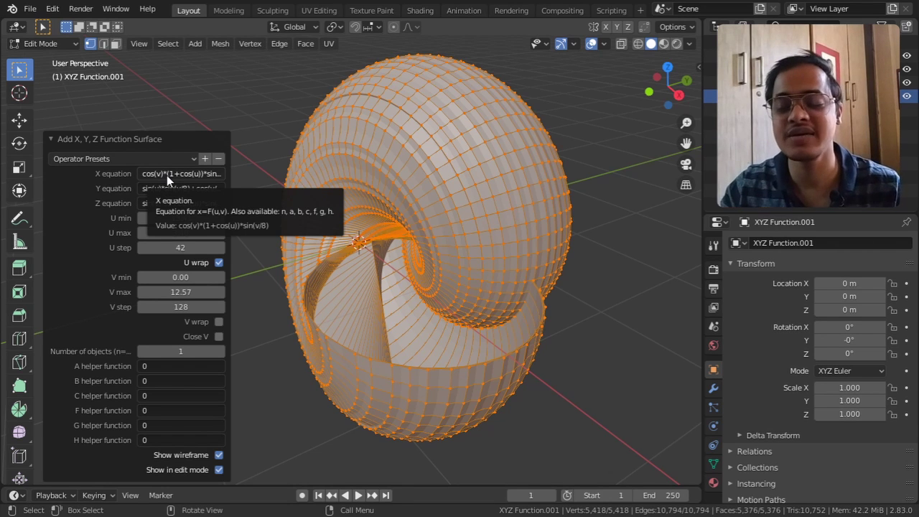
{"action": "middle_click_drag", "start_coordinate": [525, 263], "coordinate": [547, 219]}
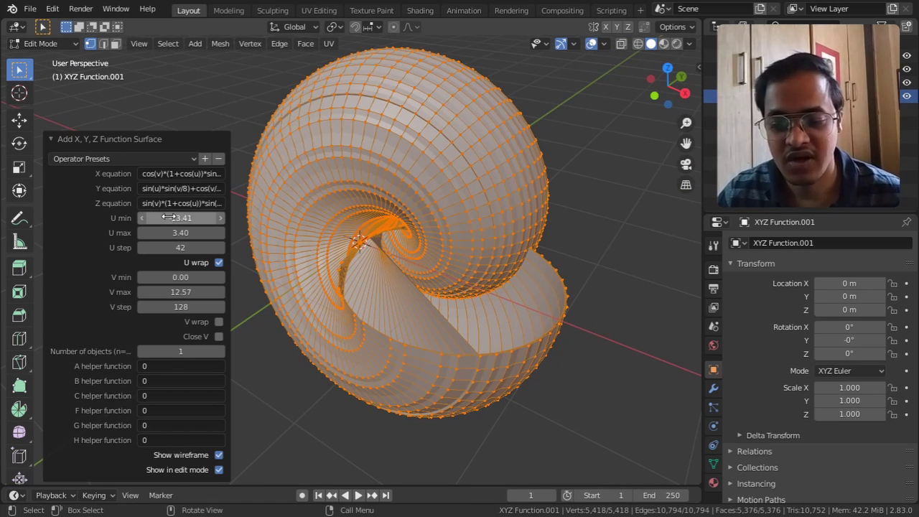
{"action": "mouse_move", "coordinate": [181, 218]}
{"action": "left_mouse_down"}
{"action": "mouse_move", "coordinate": [212, 219]}
{"action": "mouse_move", "coordinate": [170, 233]}
{"action": "mouse_move", "coordinate": [188, 233]}
{"action": "left_mouse_up"}
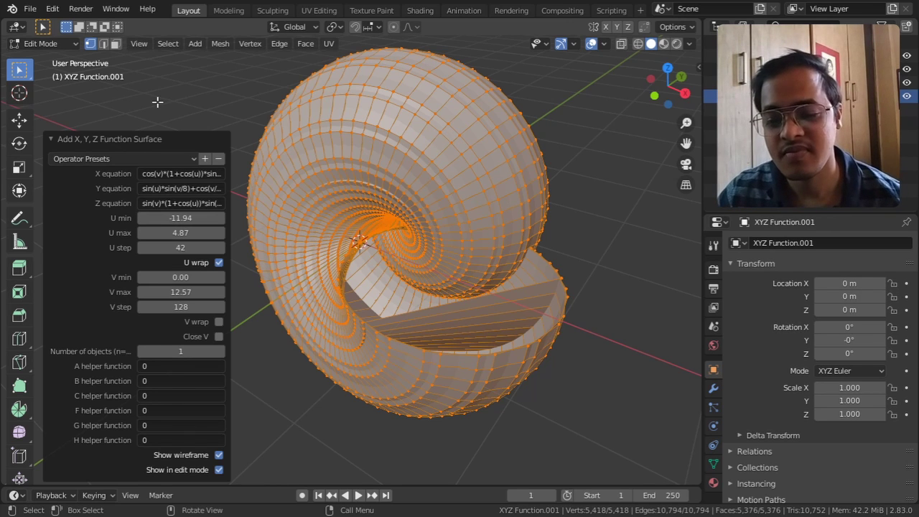
{"action": "key", "text": "Tab"}
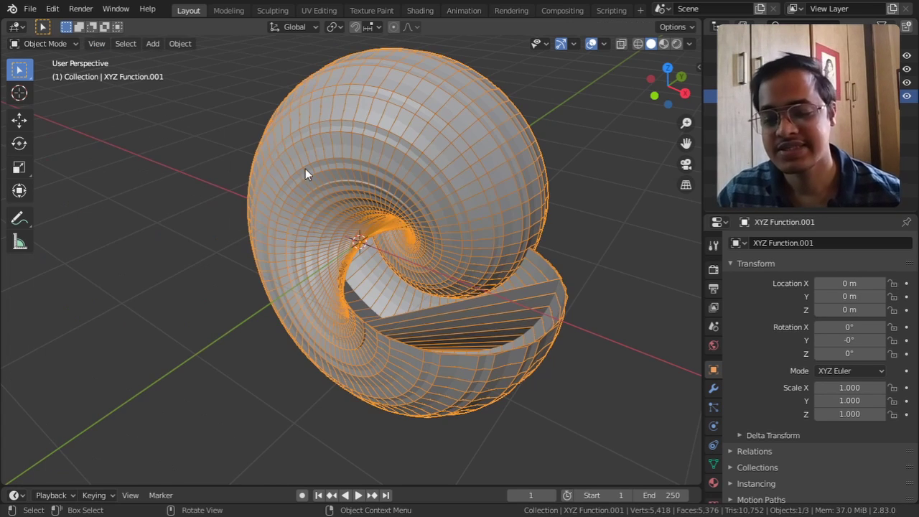
Delete the XYZ surface and add a Regular Solid mesh
{"action": "key", "text": "Delete"}
{"action": "left_click", "coordinate": [154, 45]}
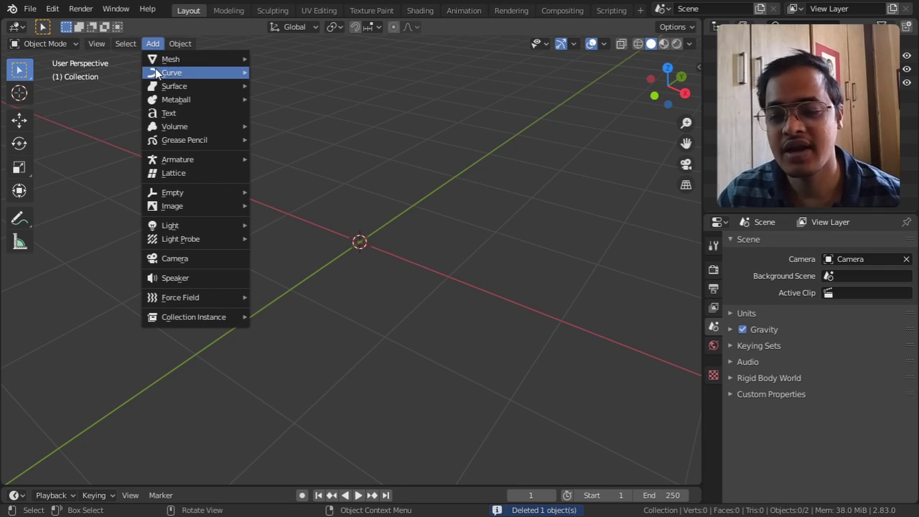
{"action": "mouse_move", "coordinate": [165, 61]}
{"action": "mouse_move", "coordinate": [280, 271]}
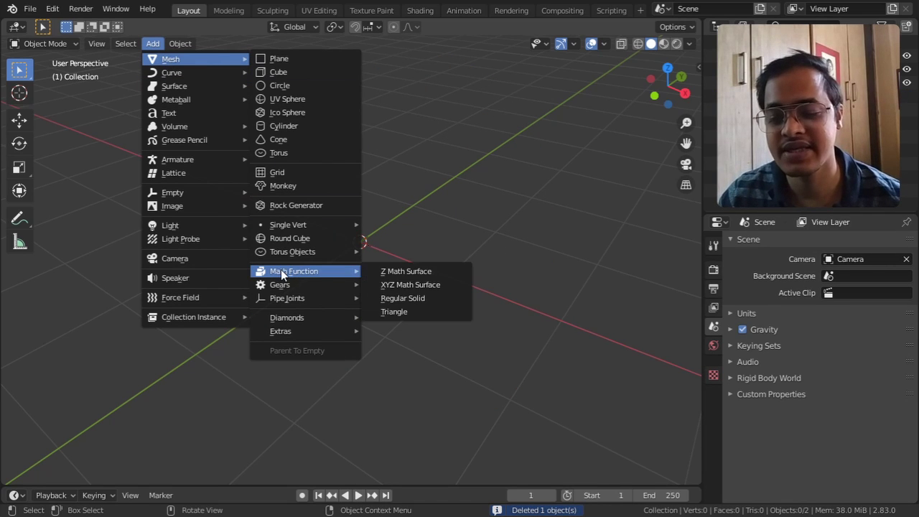
{"action": "left_click", "coordinate": [381, 298]}
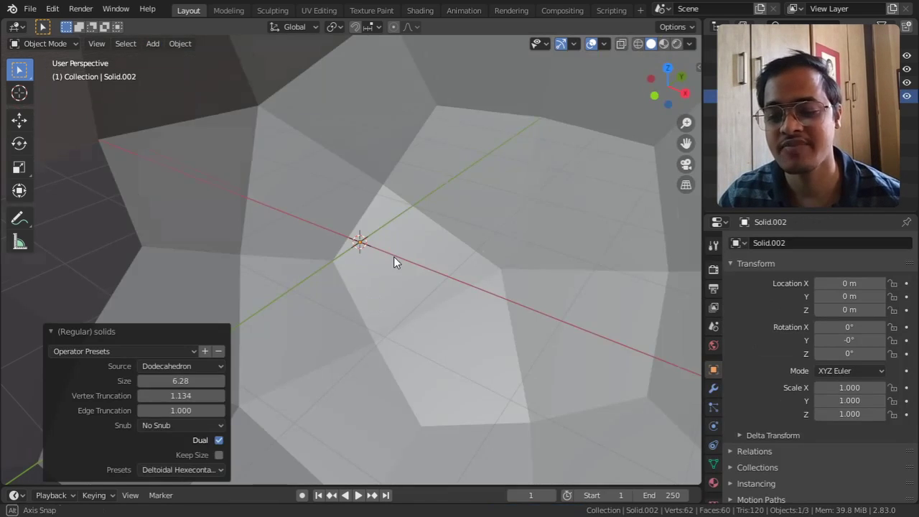
{"action": "scroll", "coordinate": [394, 262], "scroll_direction": "down", "scroll_amount": 10}
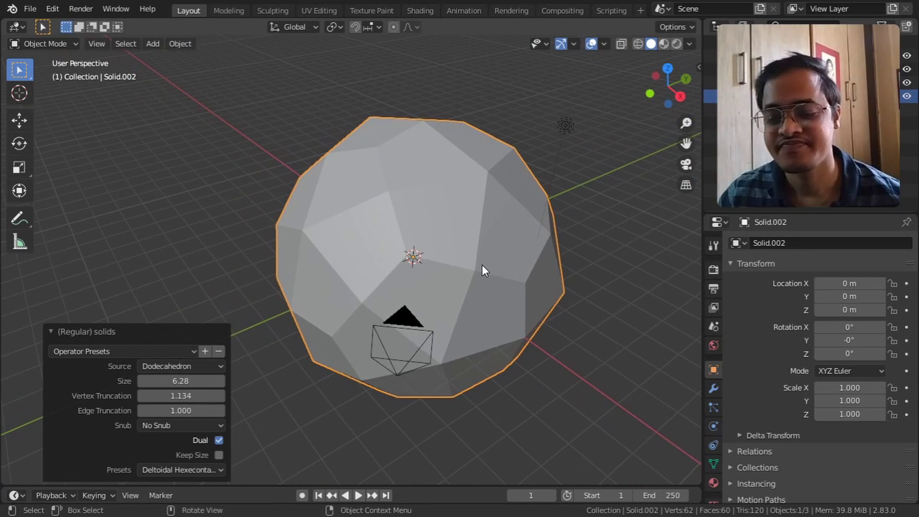
{"action": "middle_click_drag", "start_coordinate": [482, 270], "coordinate": [465, 267]}
Set the solid's Source to Tetrahedron and switch Dual off
{"action": "left_click", "coordinate": [207, 367]}
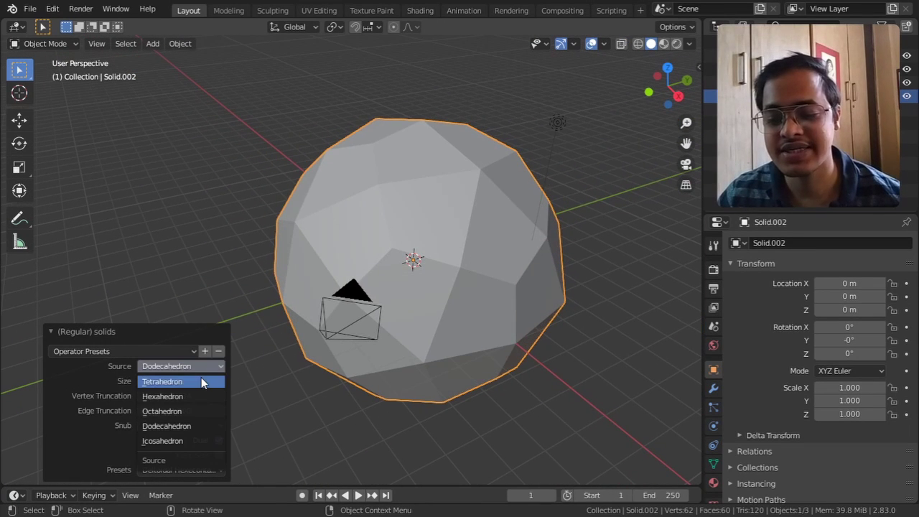
{"action": "left_click", "coordinate": [201, 380]}
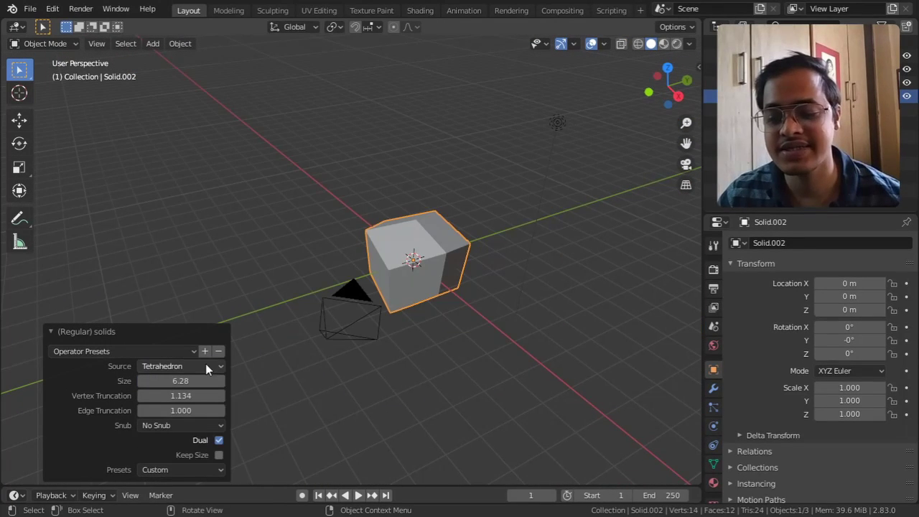
{"action": "left_click", "coordinate": [189, 469]}
{"action": "left_click", "coordinate": [184, 456]}
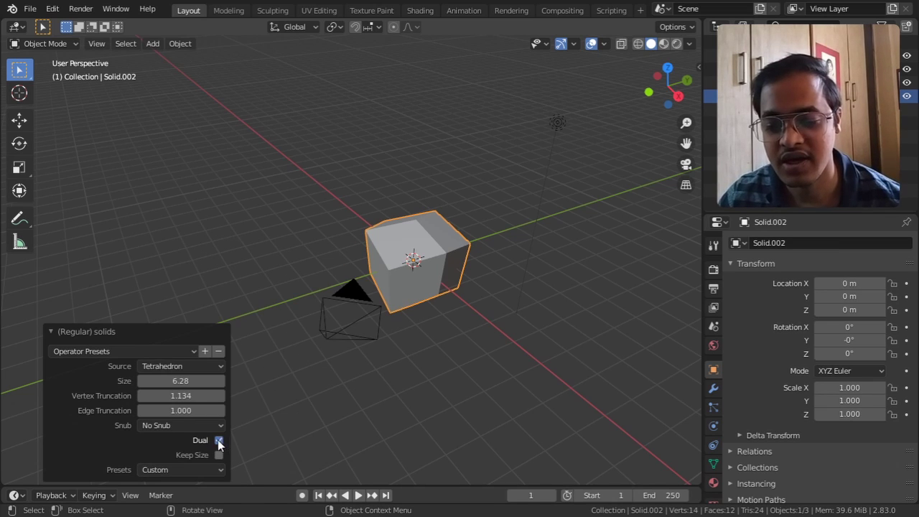
{"action": "left_click", "coordinate": [218, 440]}
{"action": "middle_click_drag", "start_coordinate": [343, 300], "coordinate": [403, 315]}
{"action": "scroll", "coordinate": [399, 288], "scroll_direction": "up", "scroll_amount": 3}
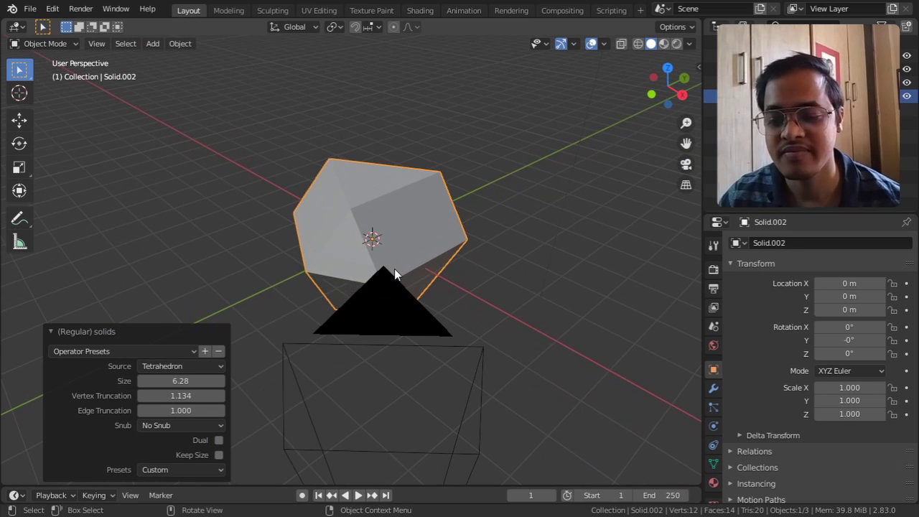
{"action": "middle_click_drag", "start_coordinate": [394, 273], "coordinate": [408, 306]}
{"action": "left_click", "coordinate": [201, 367]}
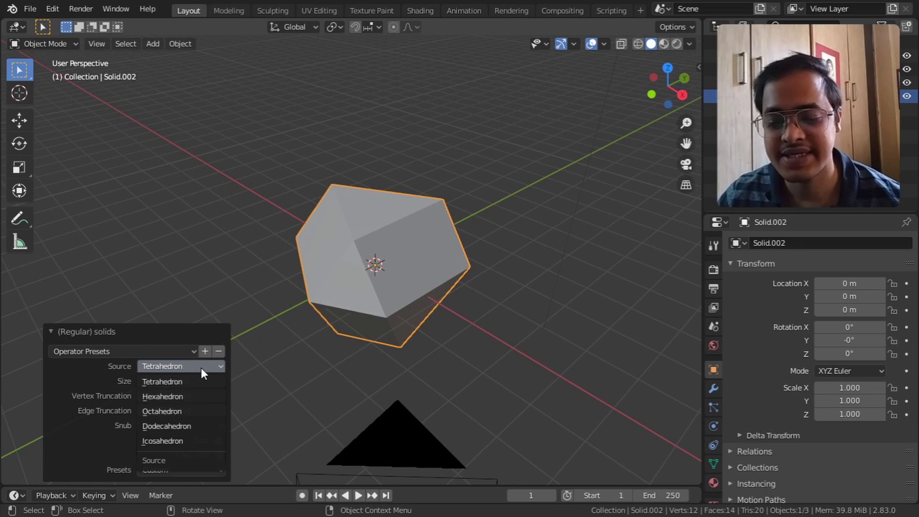
Cycle the solid's Source through Hexahedron, Octahedron and Dodecahedron to Icosahedron
{"action": "left_click", "coordinate": [194, 397]}
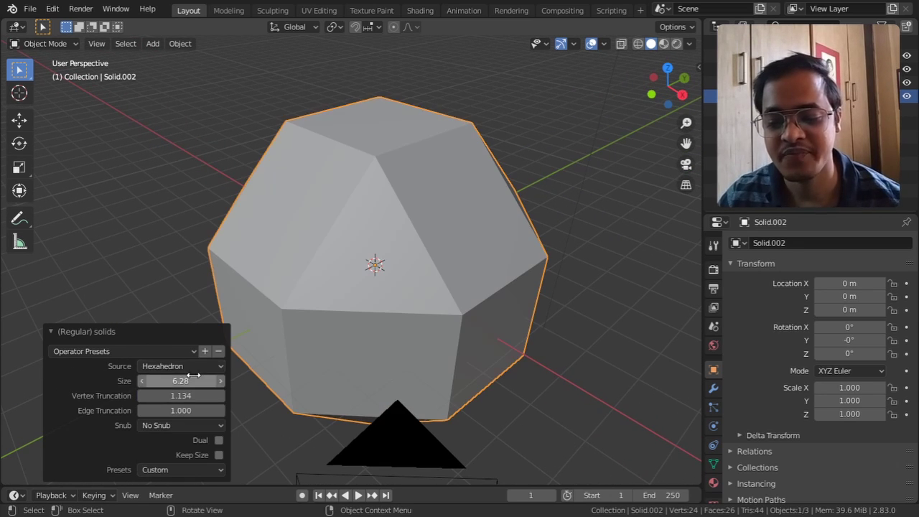
{"action": "scroll", "coordinate": [305, 301], "scroll_direction": "down", "scroll_amount": 3}
{"action": "left_click", "coordinate": [190, 367]}
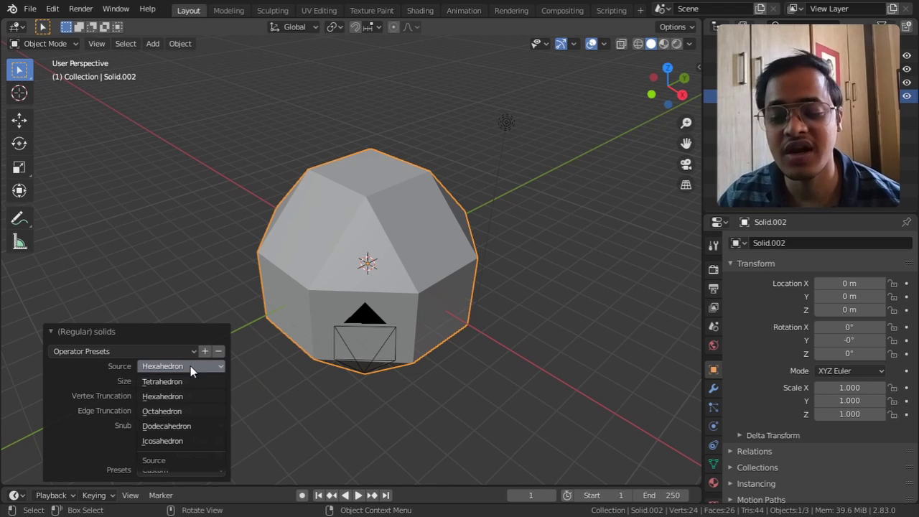
{"action": "left_click", "coordinate": [186, 409]}
{"action": "left_click", "coordinate": [186, 368]}
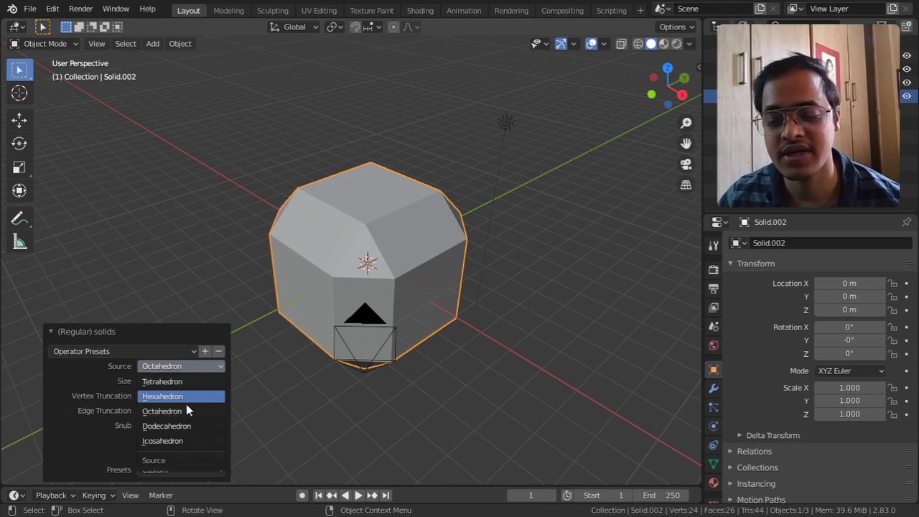
{"action": "left_click", "coordinate": [186, 427]}
{"action": "left_click", "coordinate": [188, 368]}
{"action": "left_click", "coordinate": [192, 441]}
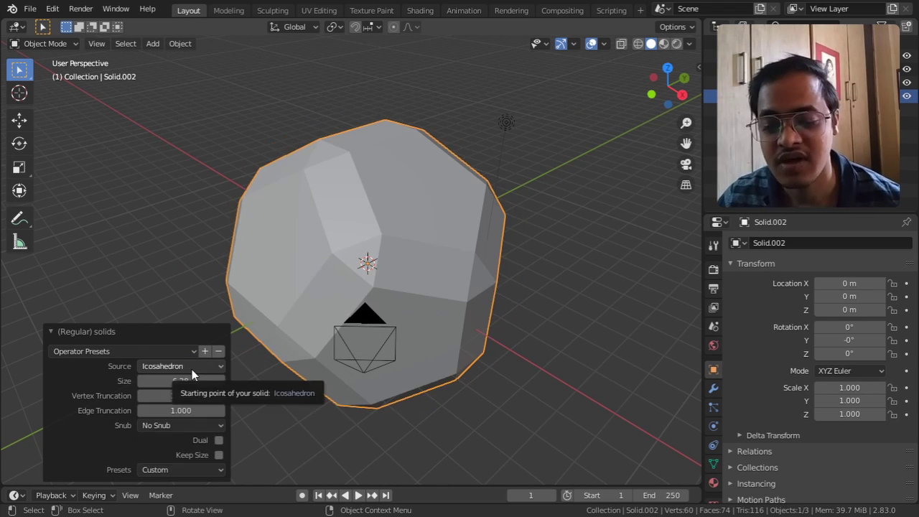
Set the solid's size to 6.07 and its Snub to Right Snub
{"action": "left_click_drag", "start_coordinate": [186, 380], "coordinate": [170, 410]}
{"action": "left_click", "coordinate": [173, 426]}
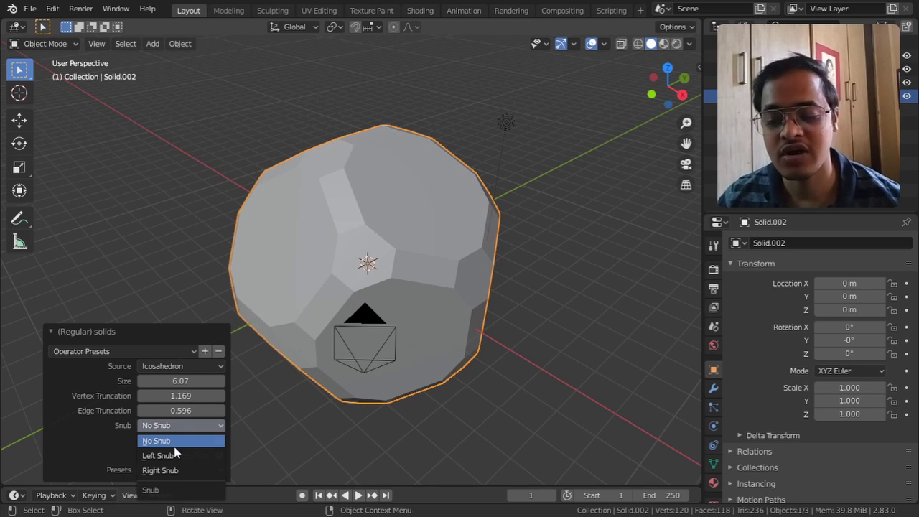
{"action": "left_click", "coordinate": [177, 456]}
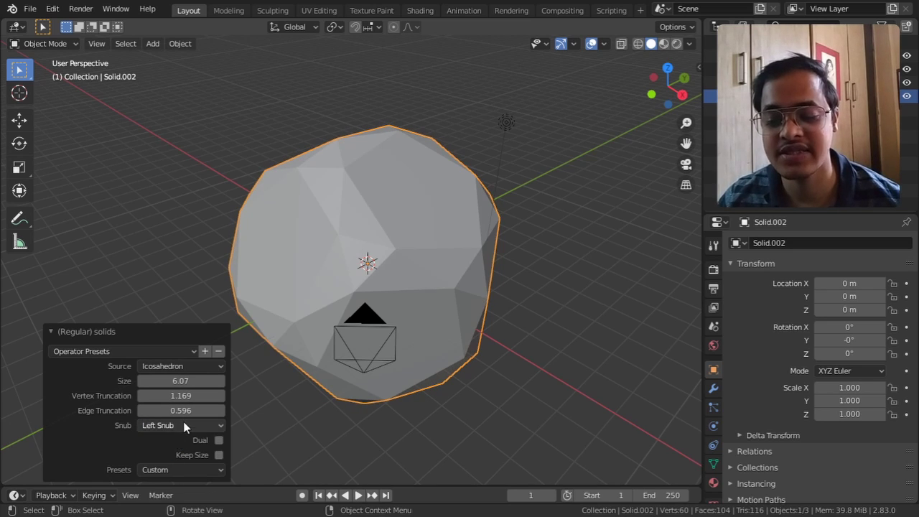
{"action": "left_click", "coordinate": [183, 423]}
{"action": "left_click", "coordinate": [179, 471]}
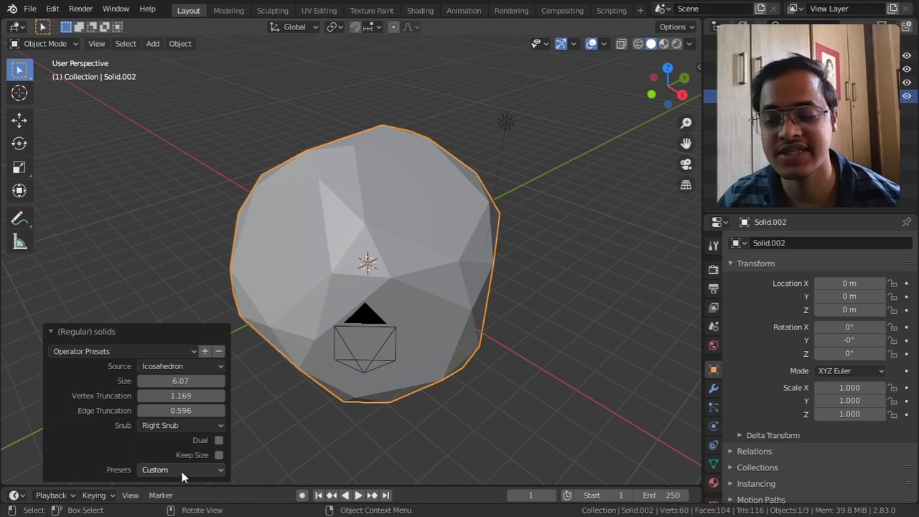
Toggle Dual and Keep Size on, then back off
{"action": "left_click", "coordinate": [218, 441]}
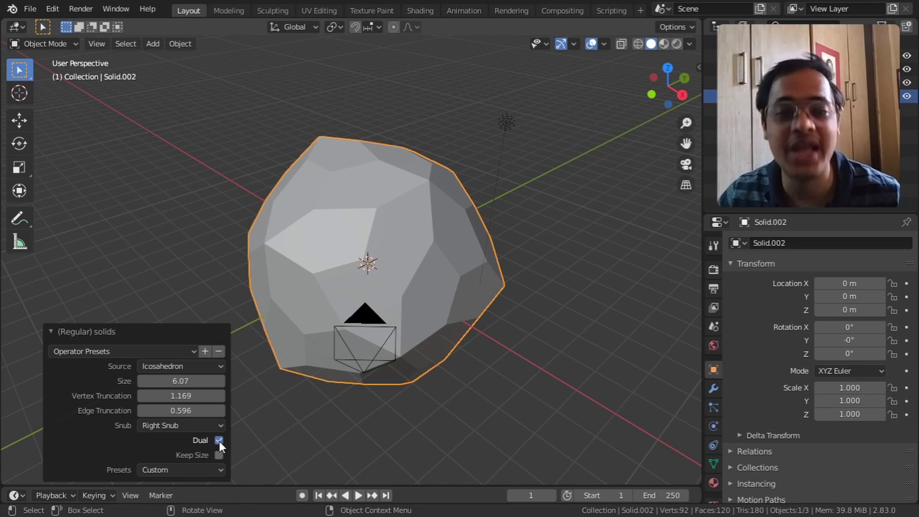
{"action": "left_click", "coordinate": [218, 456]}
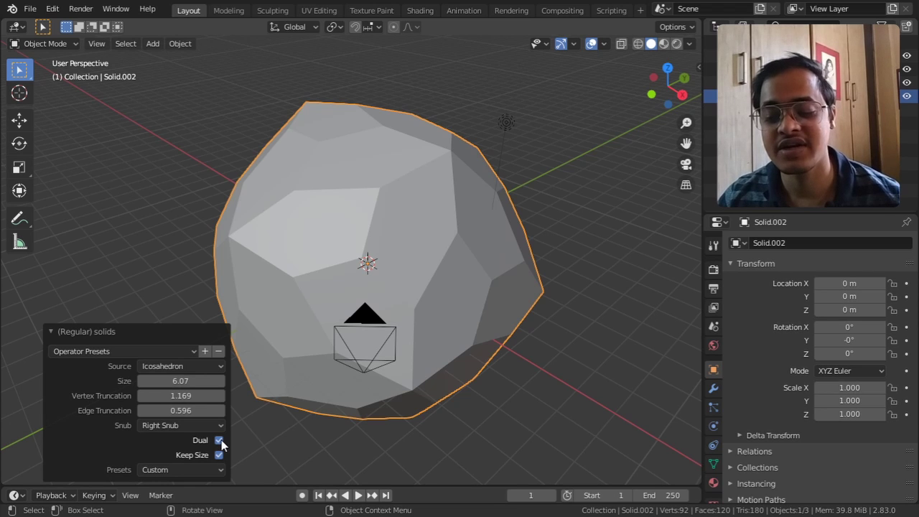
{"action": "left_click", "coordinate": [220, 440]}
{"action": "left_click", "coordinate": [219, 455]}
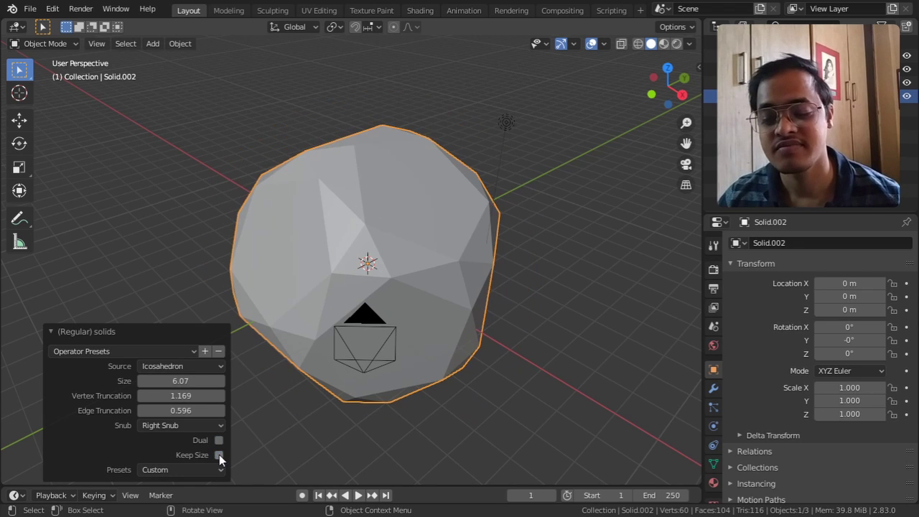
{"action": "middle_click_drag", "start_coordinate": [324, 374], "coordinate": [375, 331]}
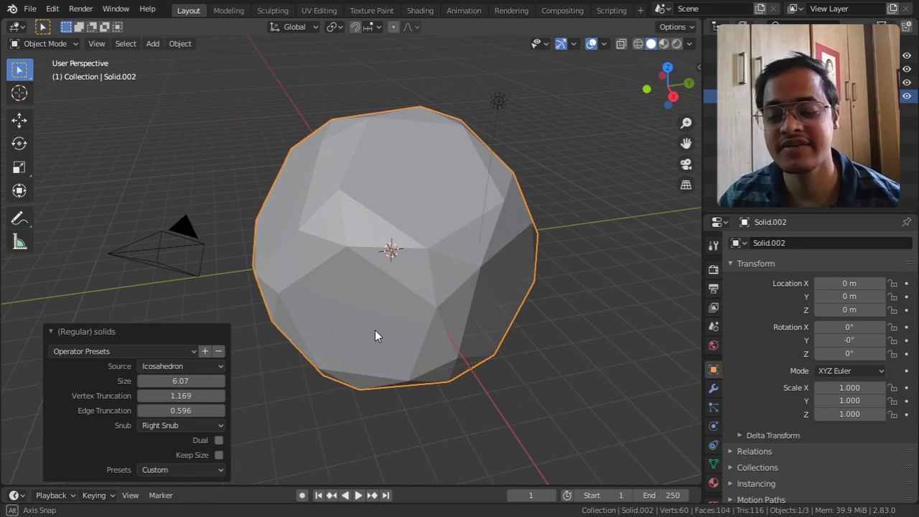
{"action": "left_click", "coordinate": [168, 471]}
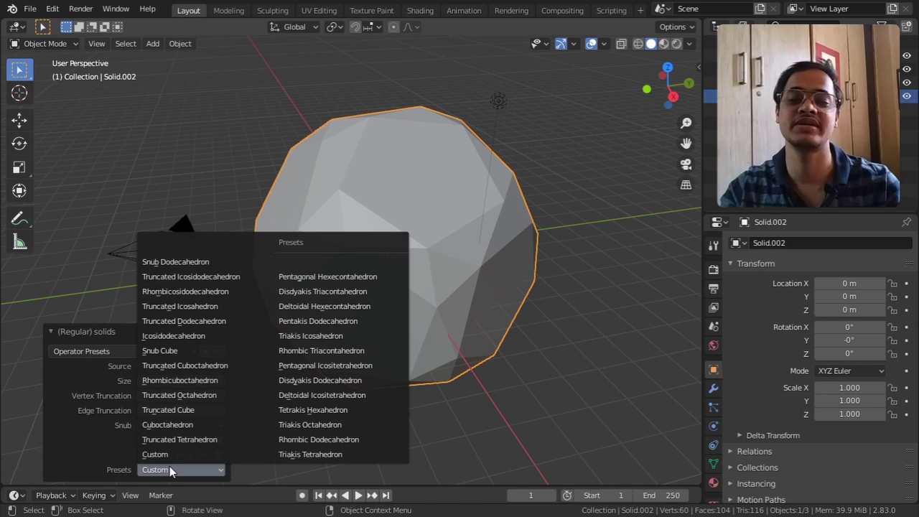
Step through several named solid presets, then delete Solid.002
{"action": "left_click", "coordinate": [170, 468]}
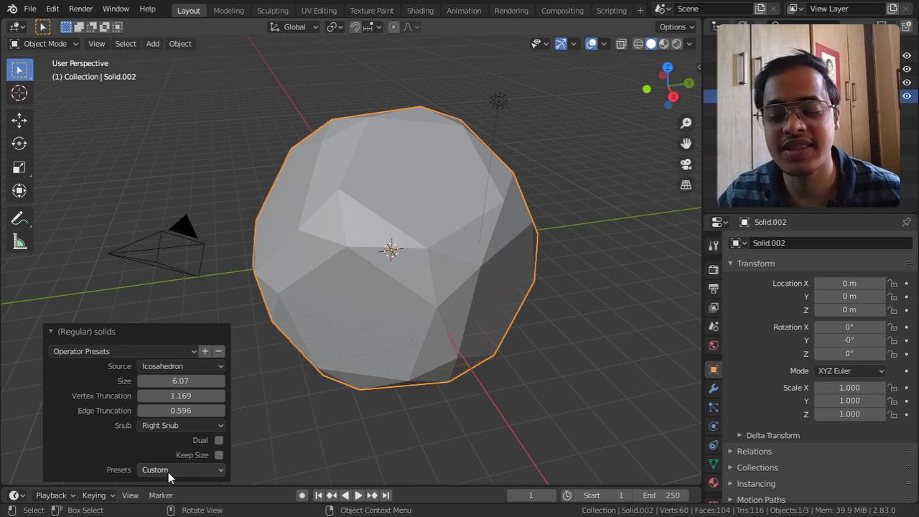
{"action": "scroll", "coordinate": [183, 470], "scroll_direction": "down", "scroll_amount": 4, "text": "ctrl"}
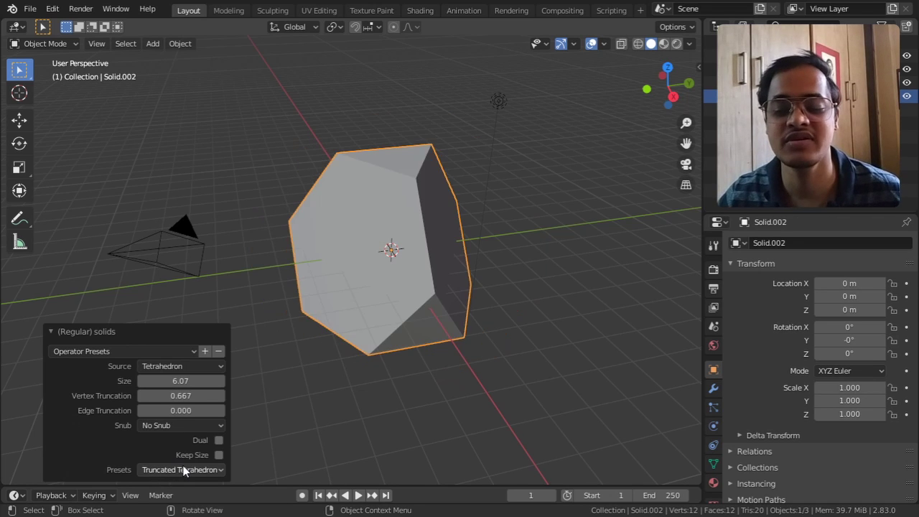
{"action": "scroll", "coordinate": [183, 470], "scroll_direction": "down", "scroll_amount": 4, "text": "ctrl"}
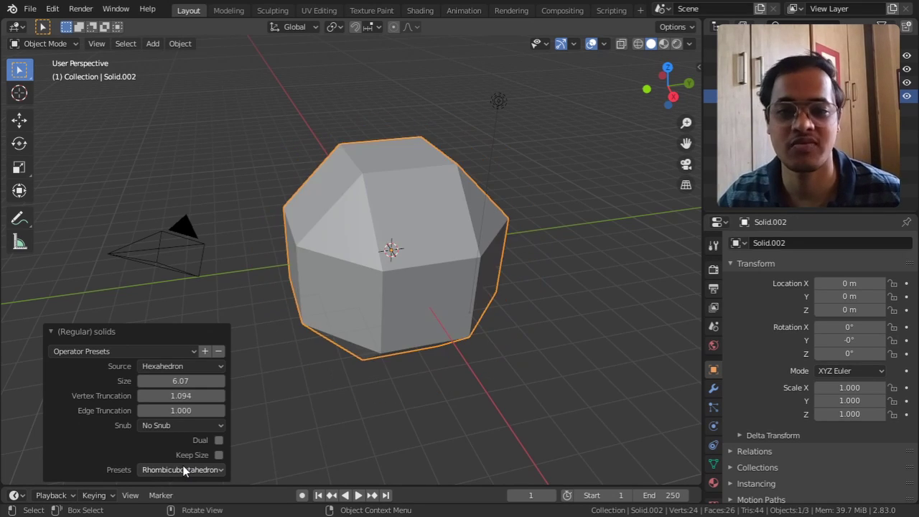
{"action": "scroll", "coordinate": [183, 470], "scroll_direction": "down", "scroll_amount": 4, "text": "ctrl"}
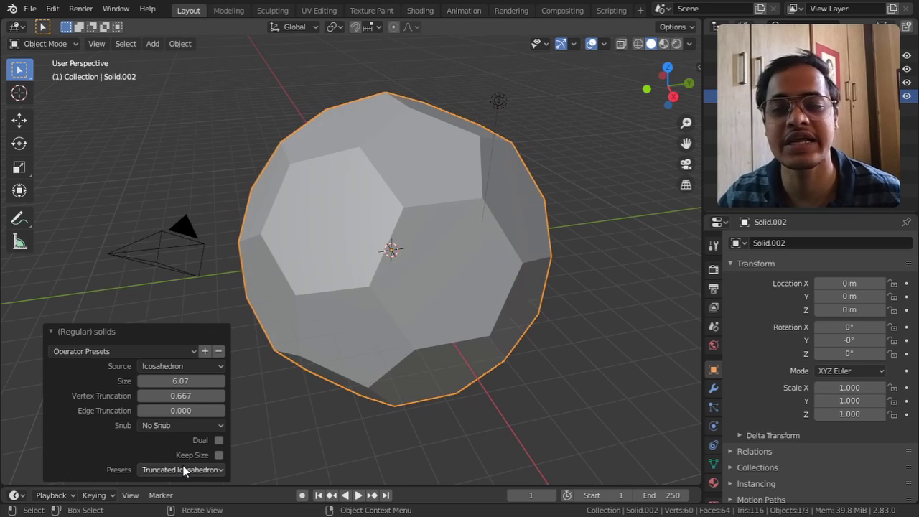
{"action": "scroll", "coordinate": [183, 470], "scroll_direction": "down", "scroll_amount": 4, "text": "ctrl"}
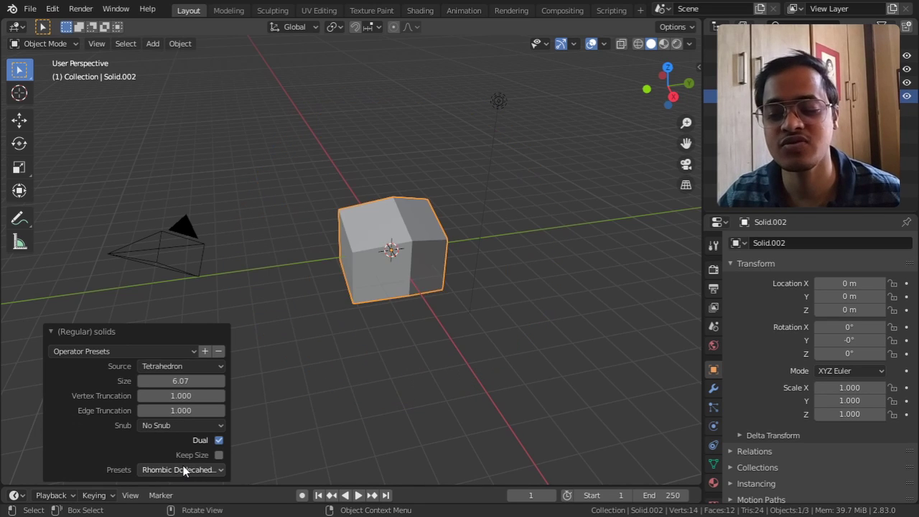
{"action": "scroll", "coordinate": [183, 471], "scroll_direction": "down", "scroll_amount": 4, "text": "ctrl"}
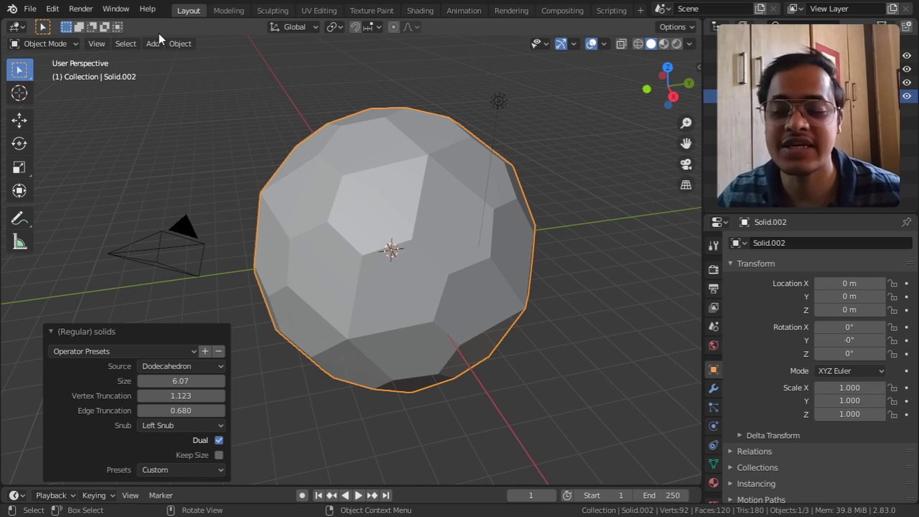
{"action": "key", "text": "Delete"}
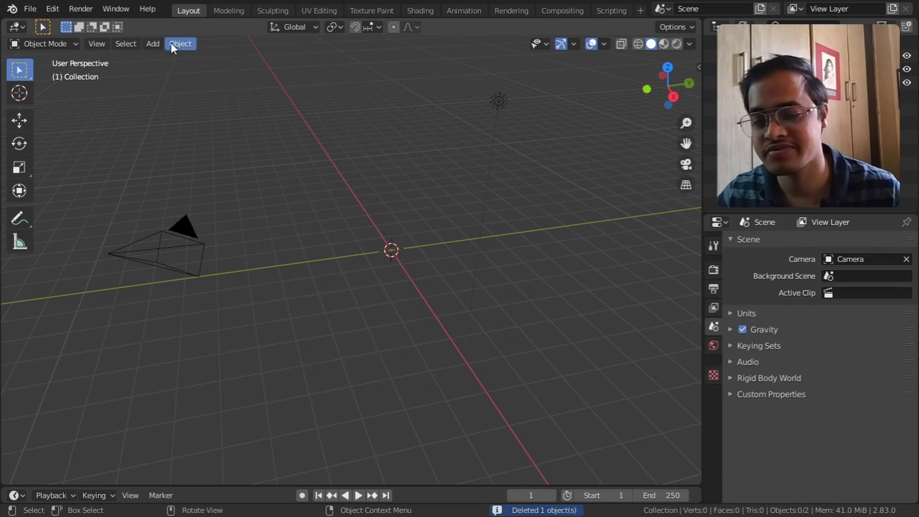
Add a Triangle mesh from Math Function and centre it in the view
{"action": "left_click", "coordinate": [152, 43]}
{"action": "mouse_move", "coordinate": [188, 59]}
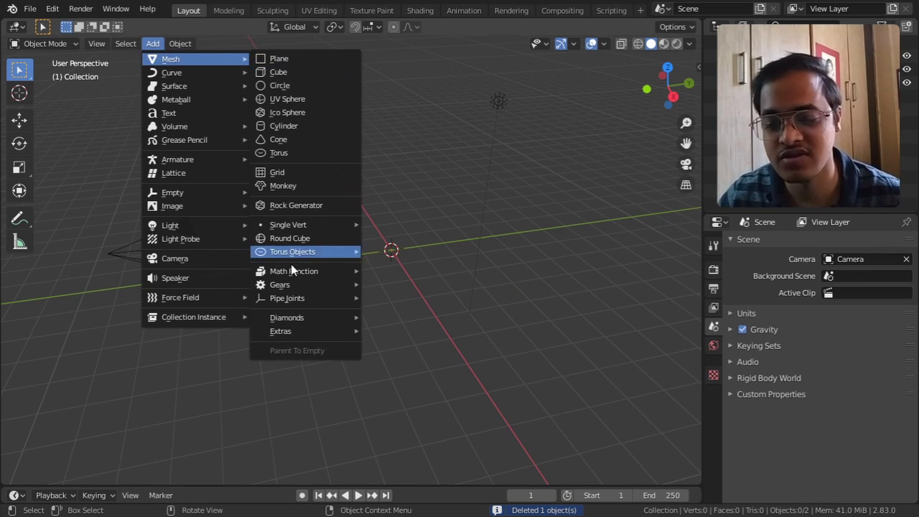
{"action": "mouse_move", "coordinate": [291, 269]}
{"action": "left_click", "coordinate": [396, 318]}
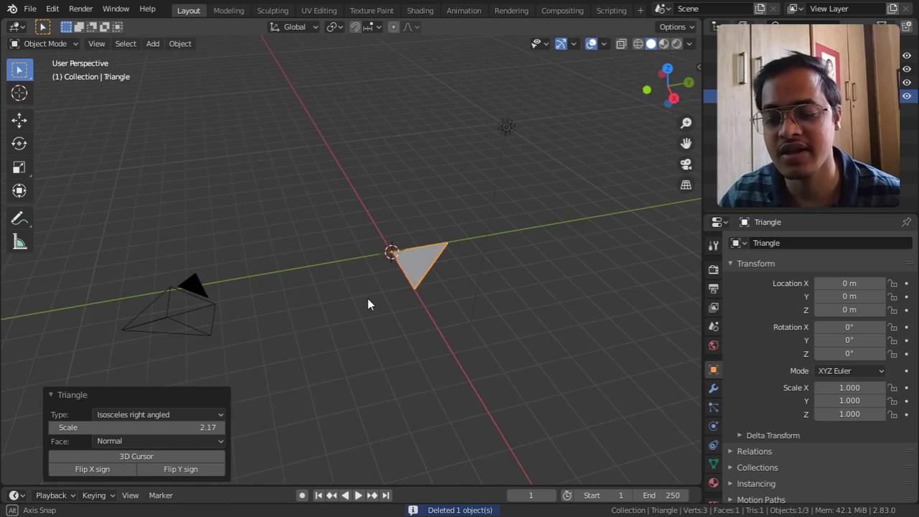
{"action": "middle_click_drag", "start_coordinate": [369, 303], "coordinate": [382, 246]}
{"action": "scroll", "coordinate": [346, 178], "scroll_direction": "up", "scroll_amount": 3}
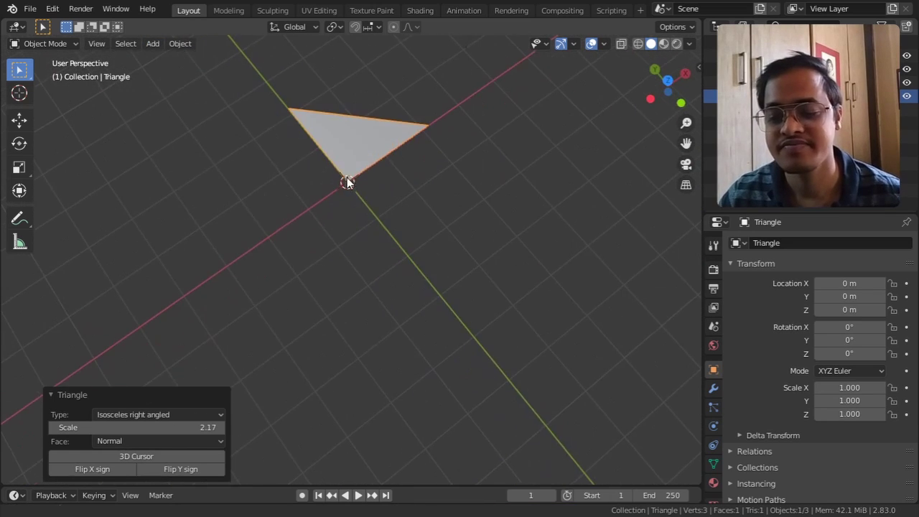
{"action": "middle_click_drag", "start_coordinate": [347, 178], "coordinate": [353, 317], "text": "shift"}
{"action": "scroll", "coordinate": [353, 316], "scroll_direction": "up", "scroll_amount": 2}
Cycle the triangle Type through Isosceles, Equilateral, Isosceles right angled to Scalene right angled
{"action": "left_click", "coordinate": [180, 415]}
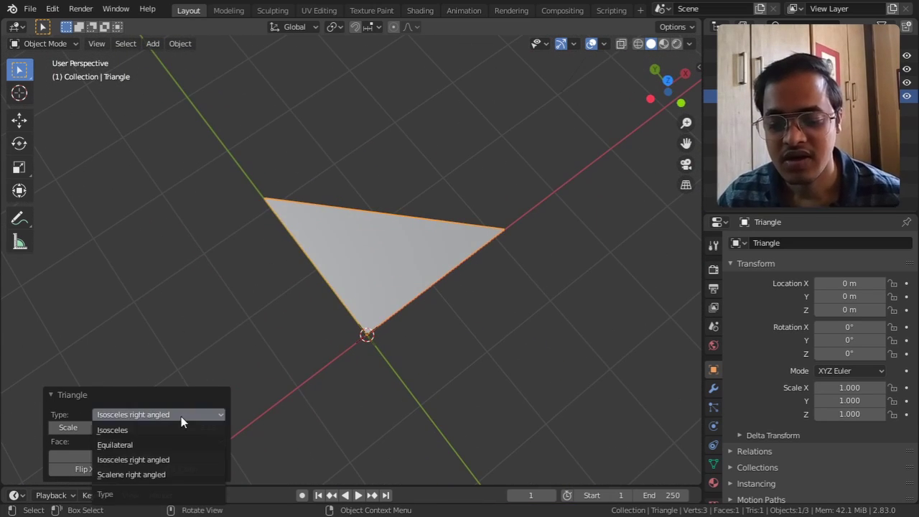
{"action": "left_click", "coordinate": [161, 431]}
{"action": "middle_click_drag", "start_coordinate": [319, 329], "coordinate": [370, 287], "text": "shift"}
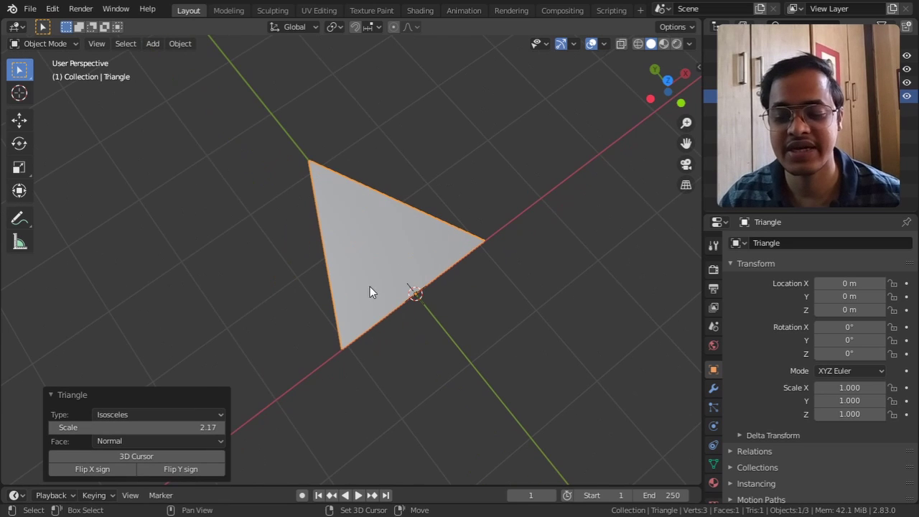
{"action": "left_click", "coordinate": [193, 415]}
{"action": "left_click", "coordinate": [188, 445]}
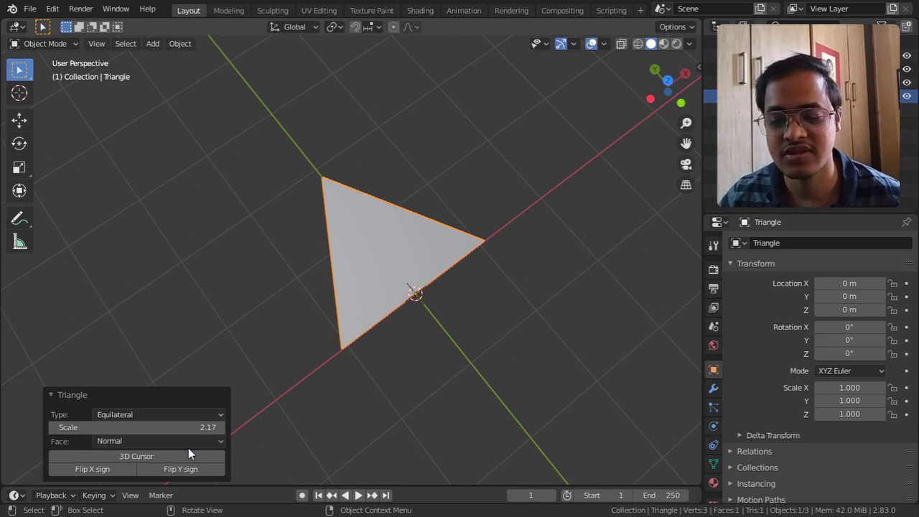
{"action": "left_click", "coordinate": [183, 416]}
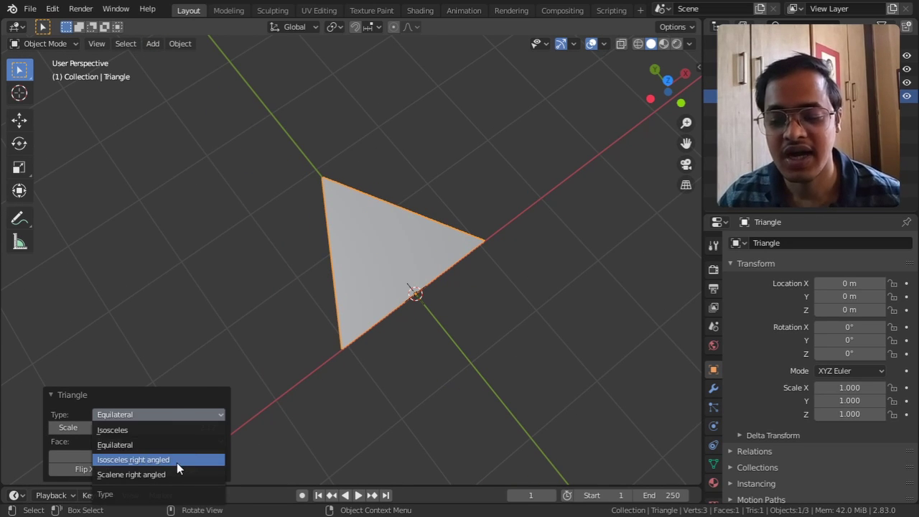
{"action": "left_click", "coordinate": [177, 460]}
{"action": "left_click", "coordinate": [165, 413]}
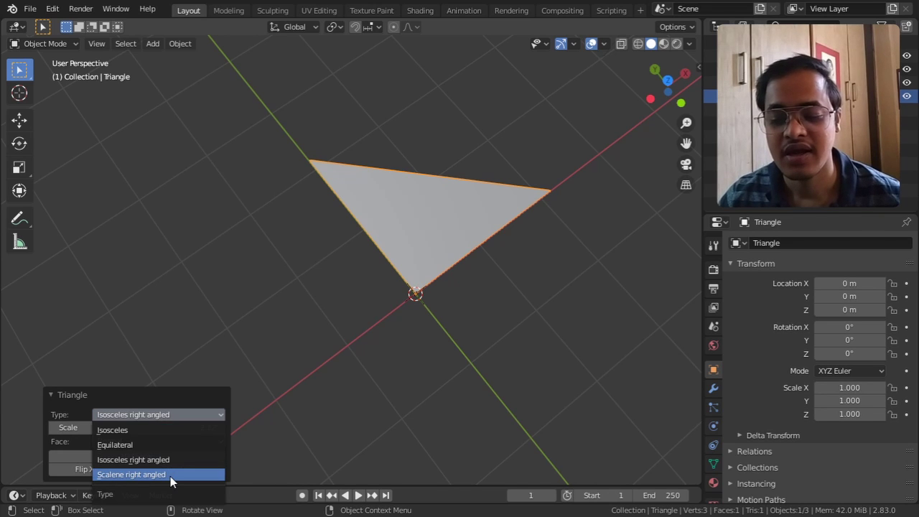
{"action": "left_click", "coordinate": [170, 474]}
{"action": "left_click", "coordinate": [172, 415]}
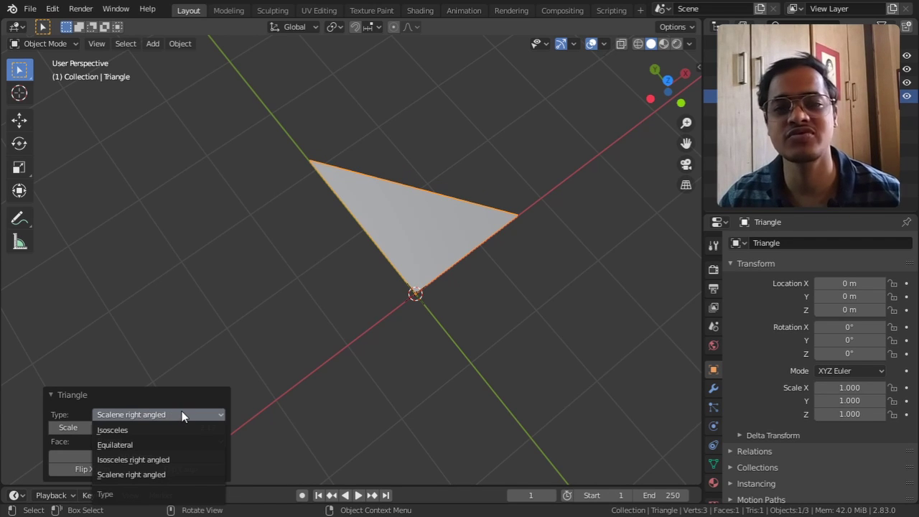
Keep Scalene right angled, set scale to 3.79 and Face to 3 Tri faces
{"action": "left_click", "coordinate": [170, 473]}
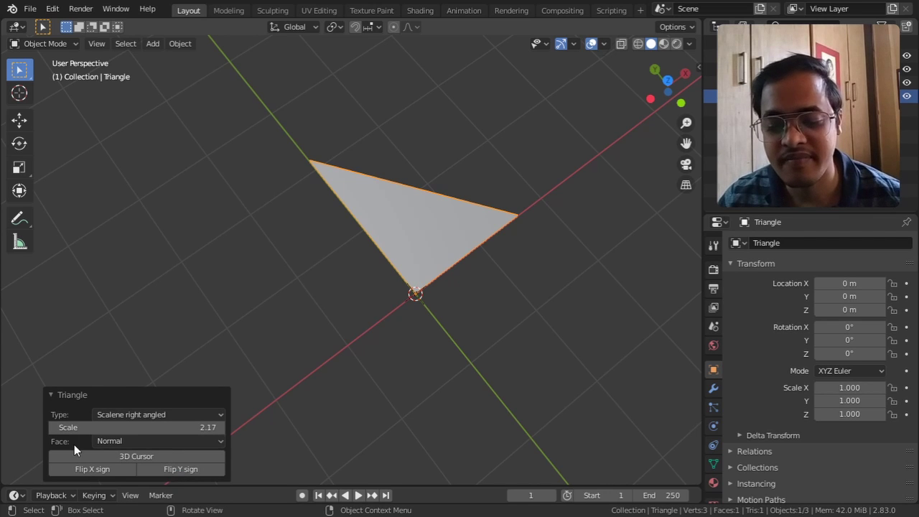
{"action": "left_click_drag", "start_coordinate": [71, 428], "coordinate": [125, 427]}
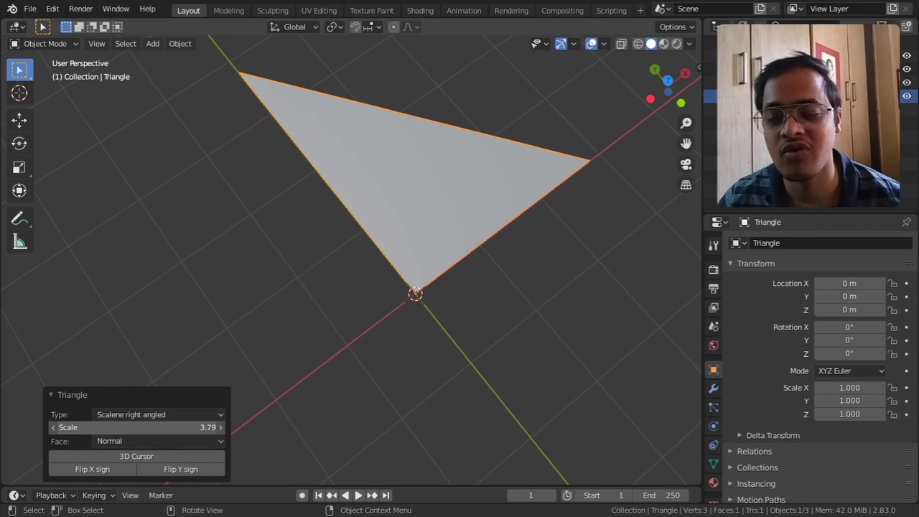
{"action": "left_click", "coordinate": [141, 441]}
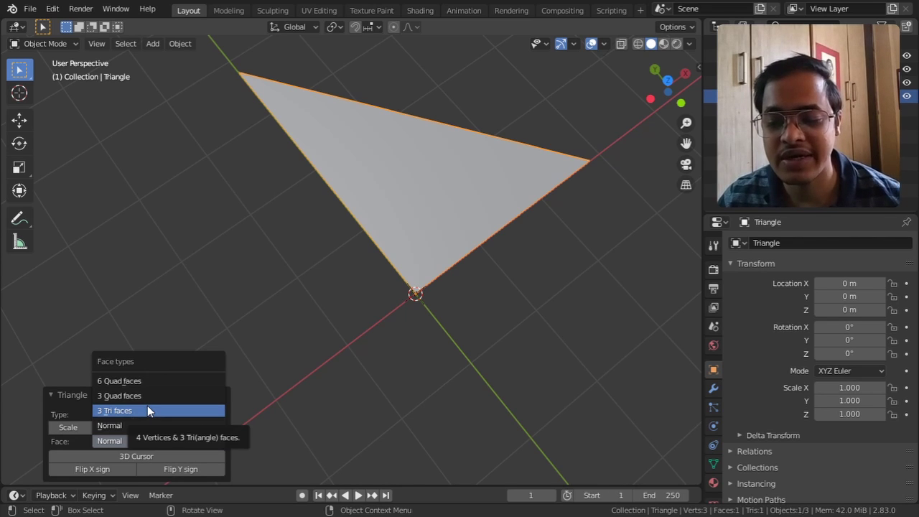
{"action": "left_click", "coordinate": [148, 406]}
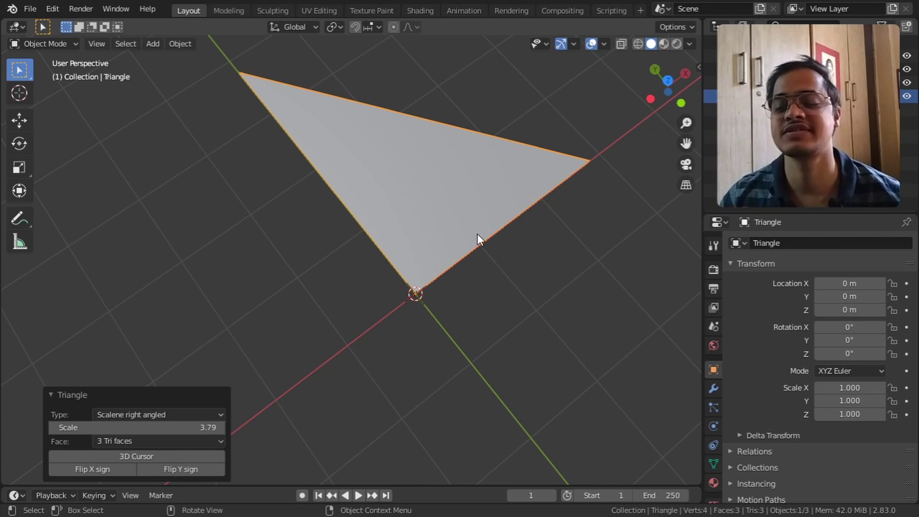
Switch to Wireframe shading and toggle Face to Normal and back to 3 Tri faces
{"action": "left_click", "coordinate": [639, 46]}
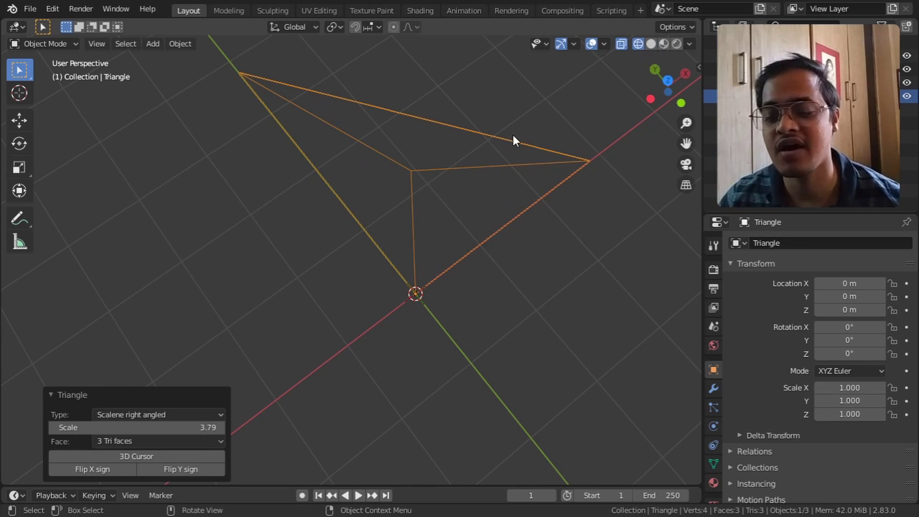
{"action": "left_click", "coordinate": [163, 440]}
{"action": "left_click", "coordinate": [150, 426]}
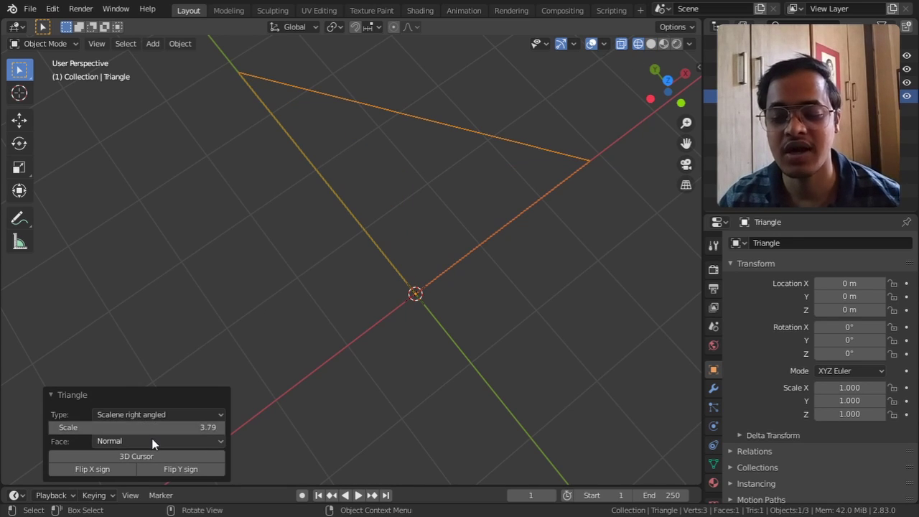
{"action": "left_click", "coordinate": [152, 439]}
{"action": "left_click", "coordinate": [152, 409]}
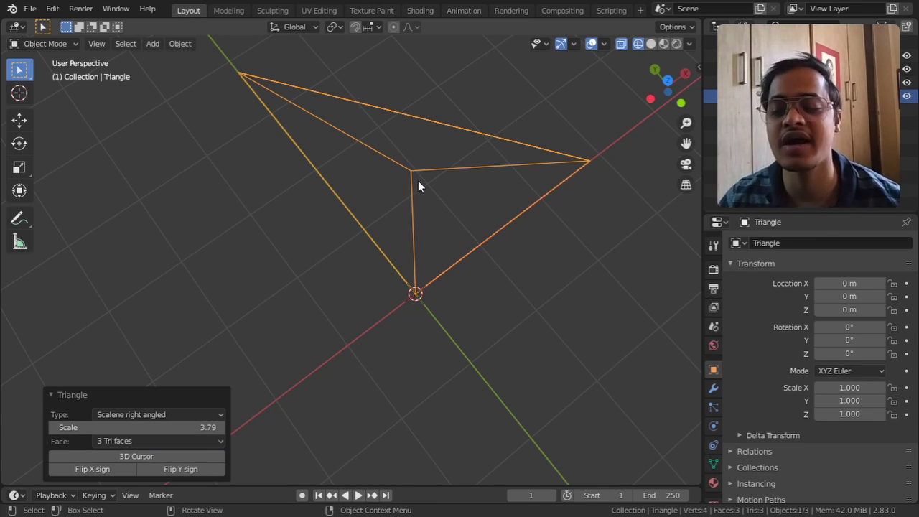
Change the triangle's Face to 3 Quad faces, then 6 Quad faces
{"action": "left_click", "coordinate": [157, 442]}
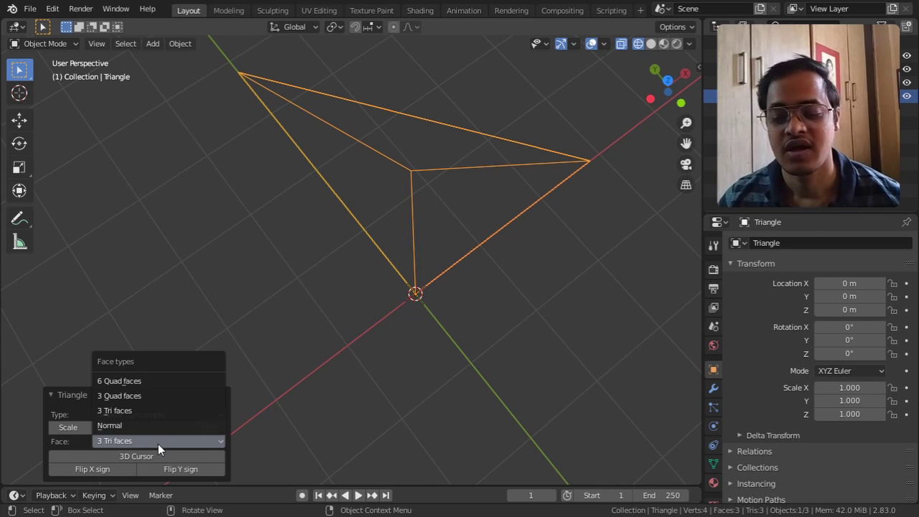
{"action": "left_click", "coordinate": [143, 396]}
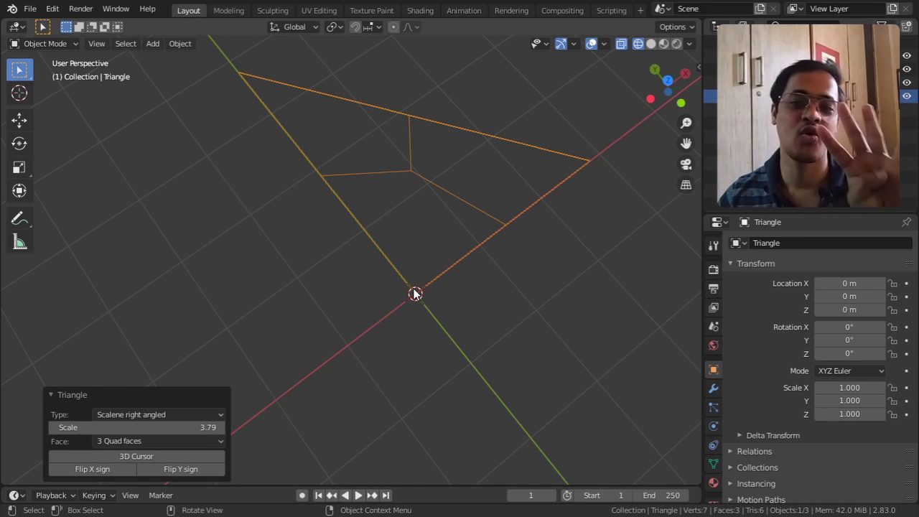
{"action": "left_click", "coordinate": [176, 442]}
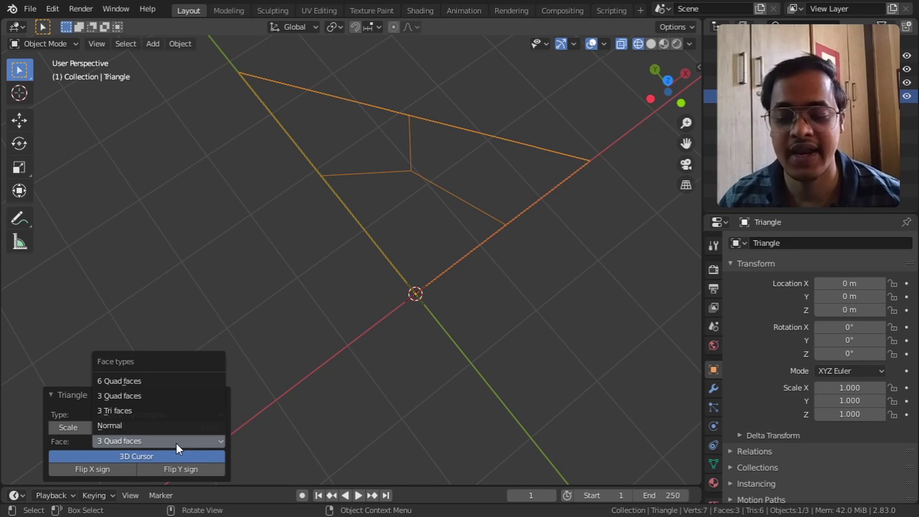
{"action": "left_click", "coordinate": [152, 381]}
{"action": "middle_click_drag", "start_coordinate": [320, 246], "coordinate": [341, 258]}
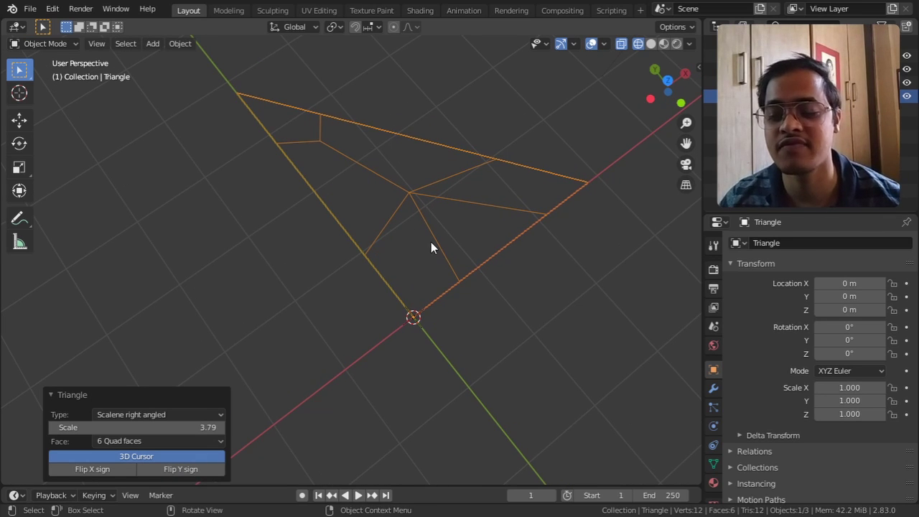
Untick 3D Cursor and toggle Flip X sign and Flip Y sign, leaving both off
{"action": "left_click", "coordinate": [176, 454]}
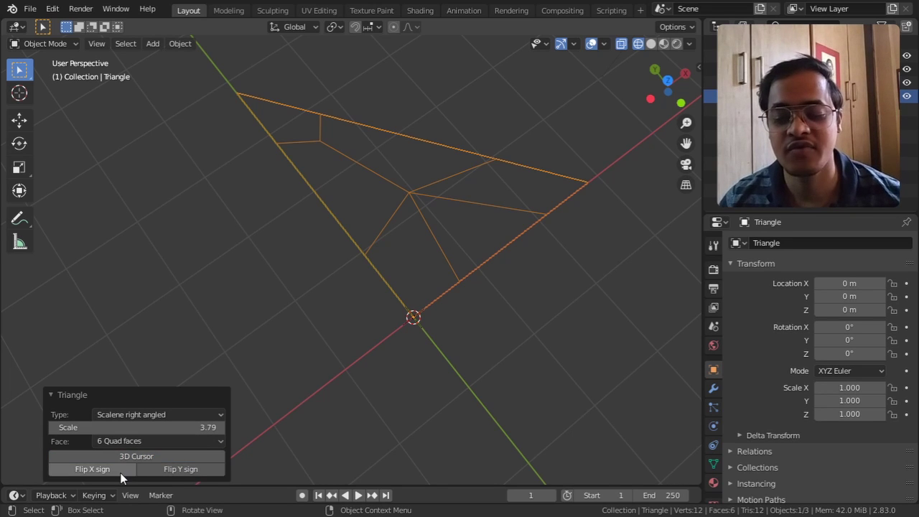
{"action": "left_click", "coordinate": [120, 473]}
{"action": "left_click", "coordinate": [121, 473]}
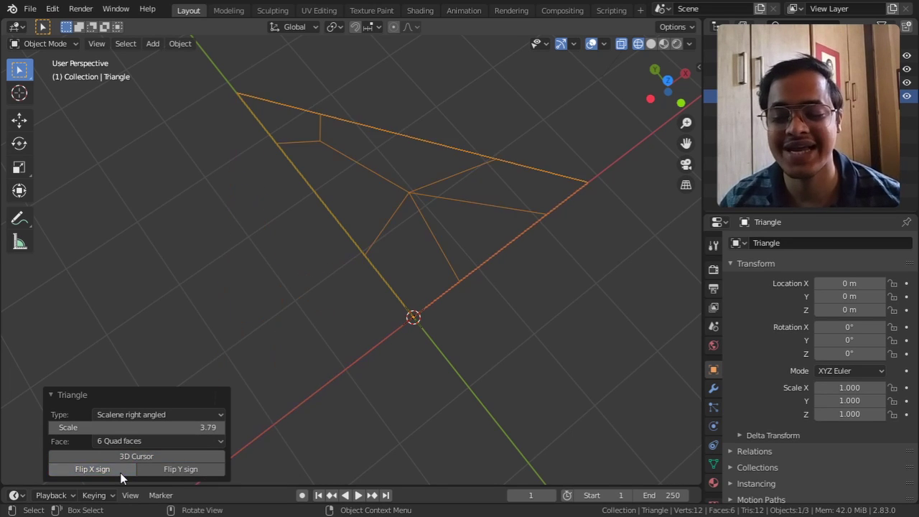
{"action": "left_click", "coordinate": [175, 470]}
{"action": "left_click", "coordinate": [175, 470]}
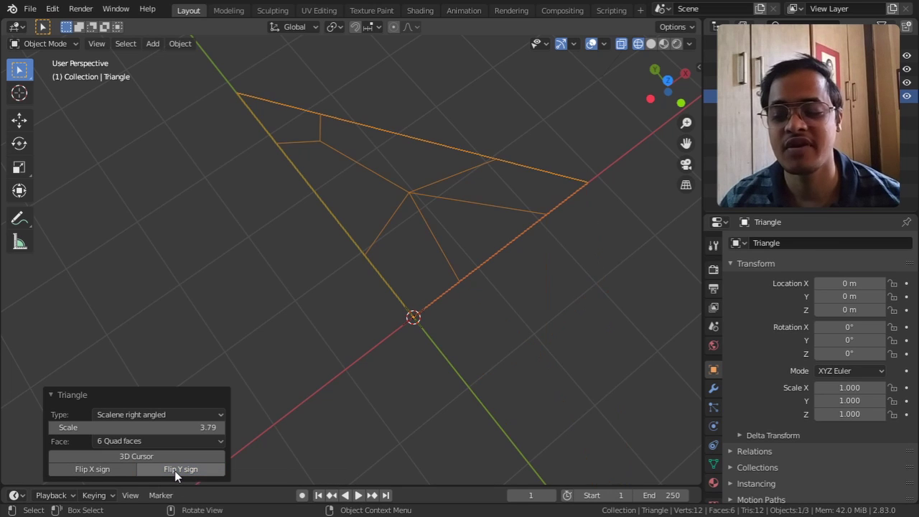
{"action": "left_click", "coordinate": [174, 470]}
{"action": "left_click", "coordinate": [175, 470]}
{"action": "left_click", "coordinate": [175, 470]}
{"action": "left_click", "coordinate": [174, 470]}
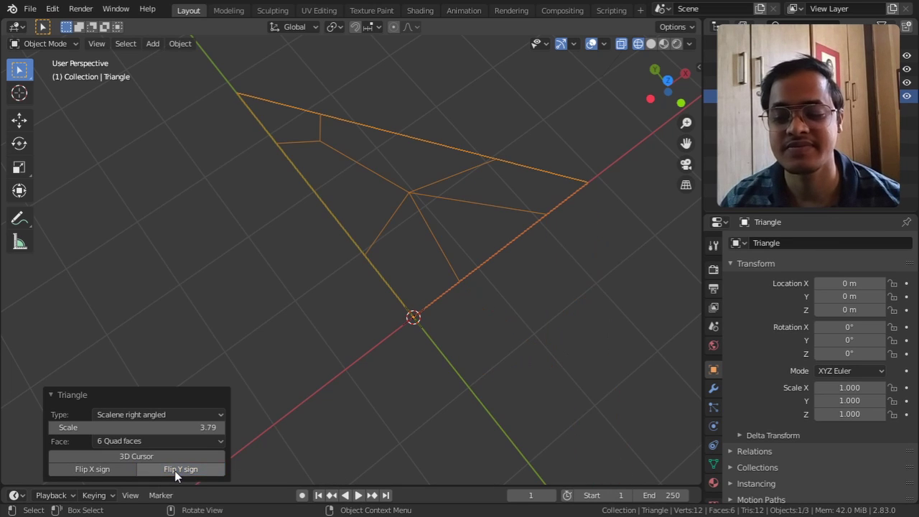
Switch the viewport to Solid shading to show the six-quad triangle as a filled surface
{"action": "left_click", "coordinate": [651, 43]}
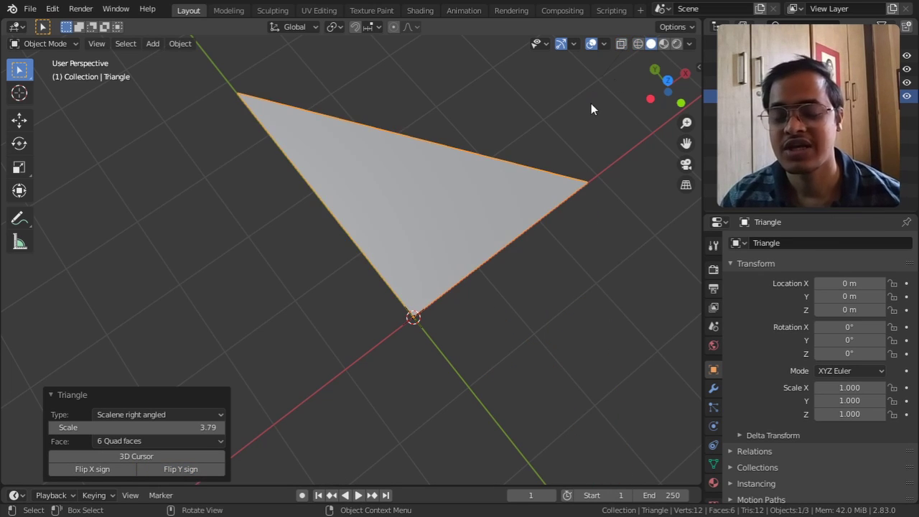